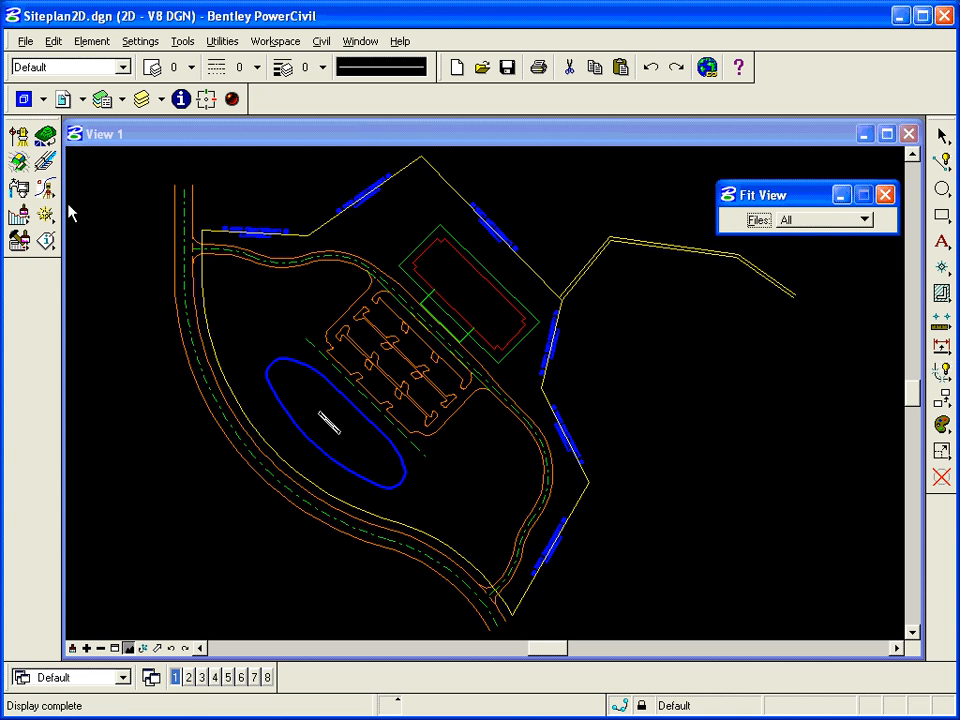
- Start the Modeler project wizard and create a new project file Siteplan2D.gsf in the SiteModeler Lab1 folder
{"action": "left_click", "coordinate": [320, 42]}
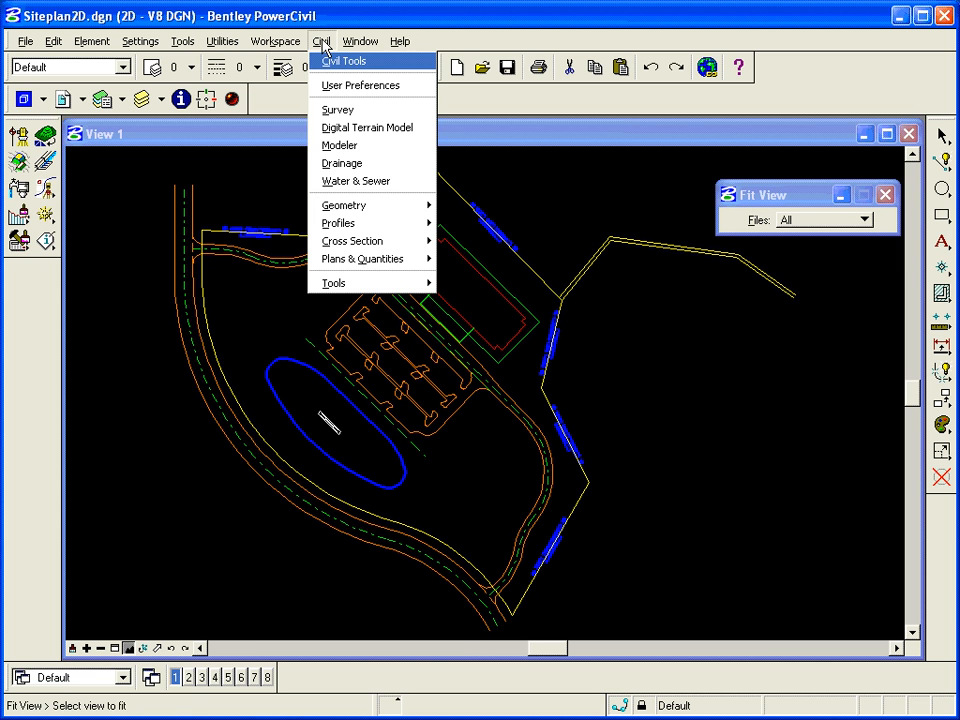
{"action": "left_click", "coordinate": [340, 146]}
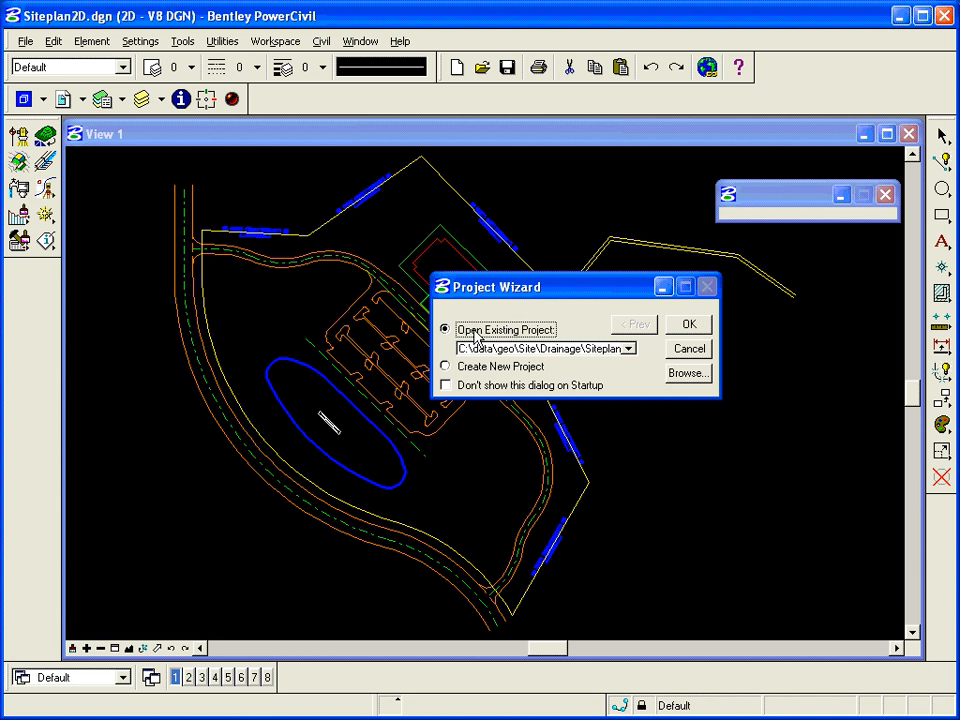
{"action": "left_click", "coordinate": [449, 369]}
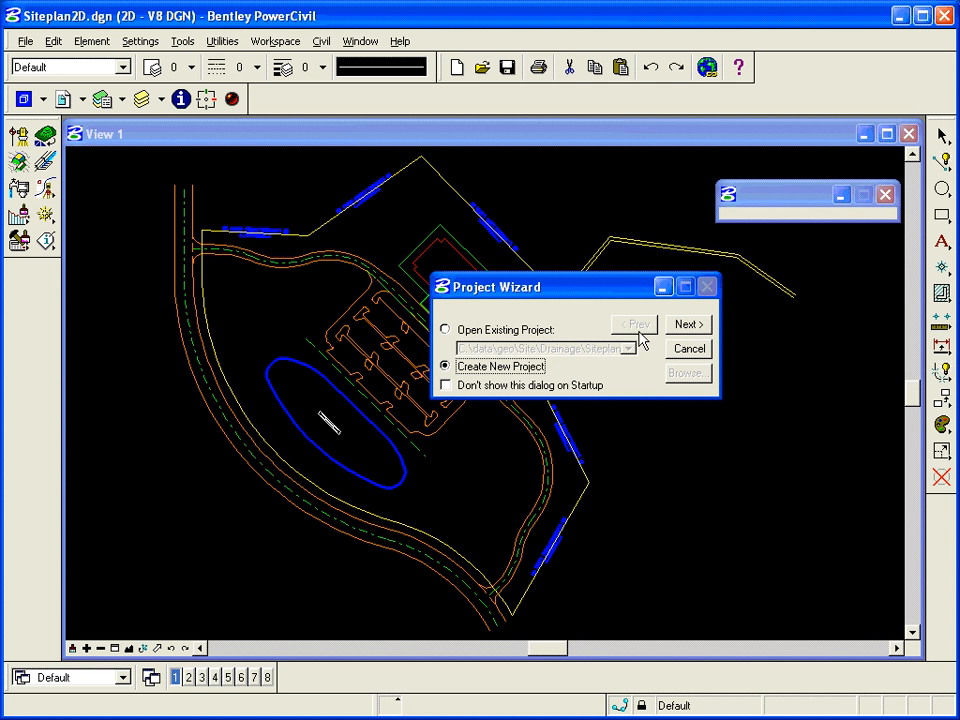
{"action": "left_click", "coordinate": [697, 332]}
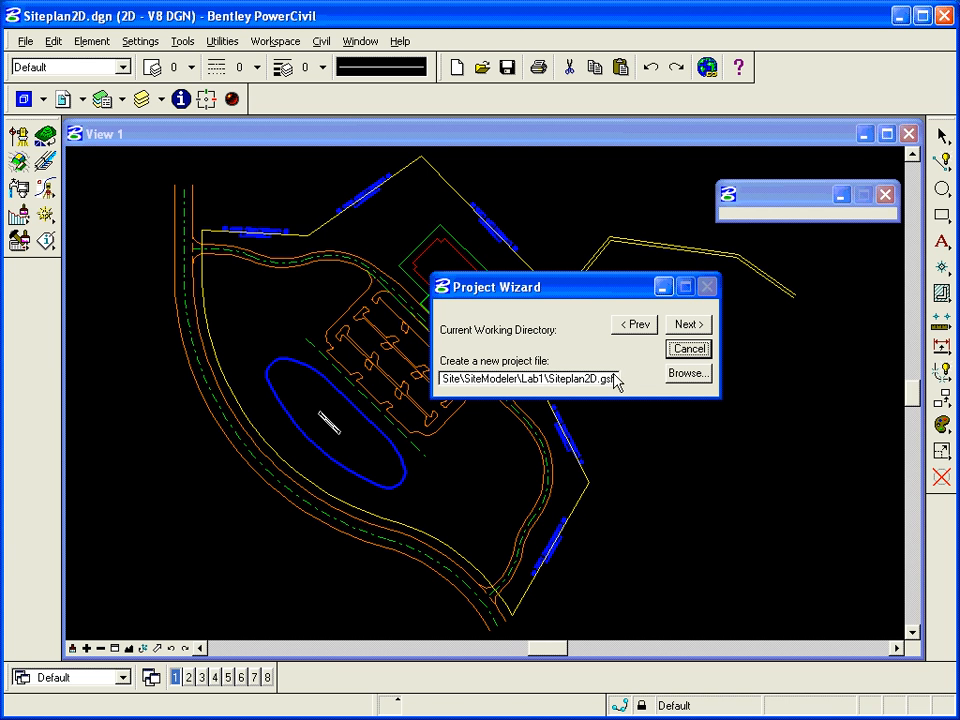
{"action": "left_click", "coordinate": [688, 325]}
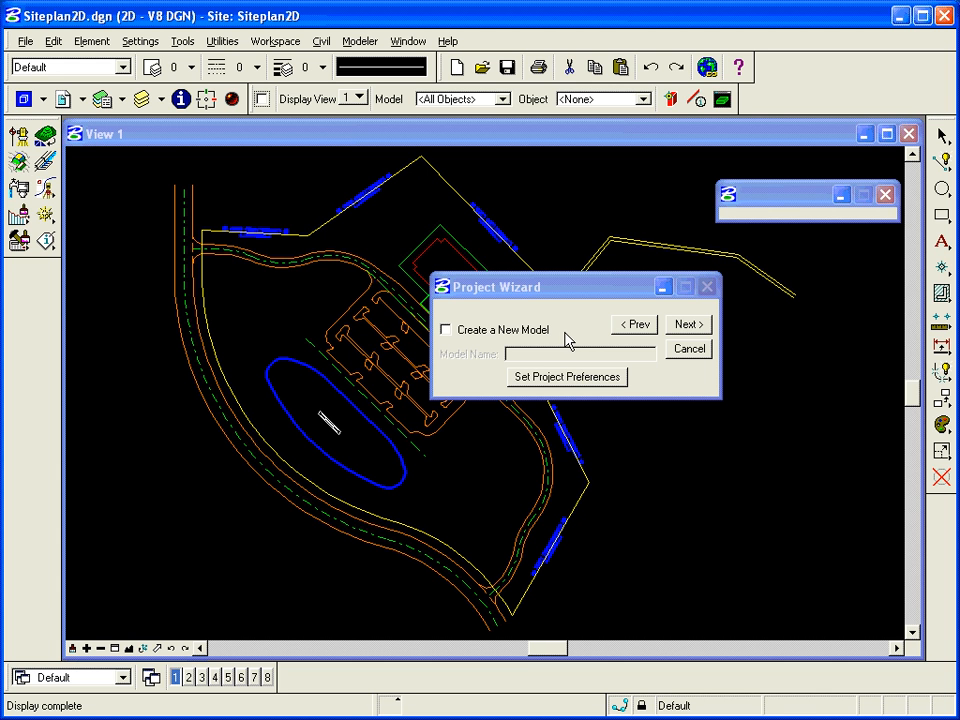
- Enable creating a new model and name it Tower
{"action": "left_click", "coordinate": [458, 333]}
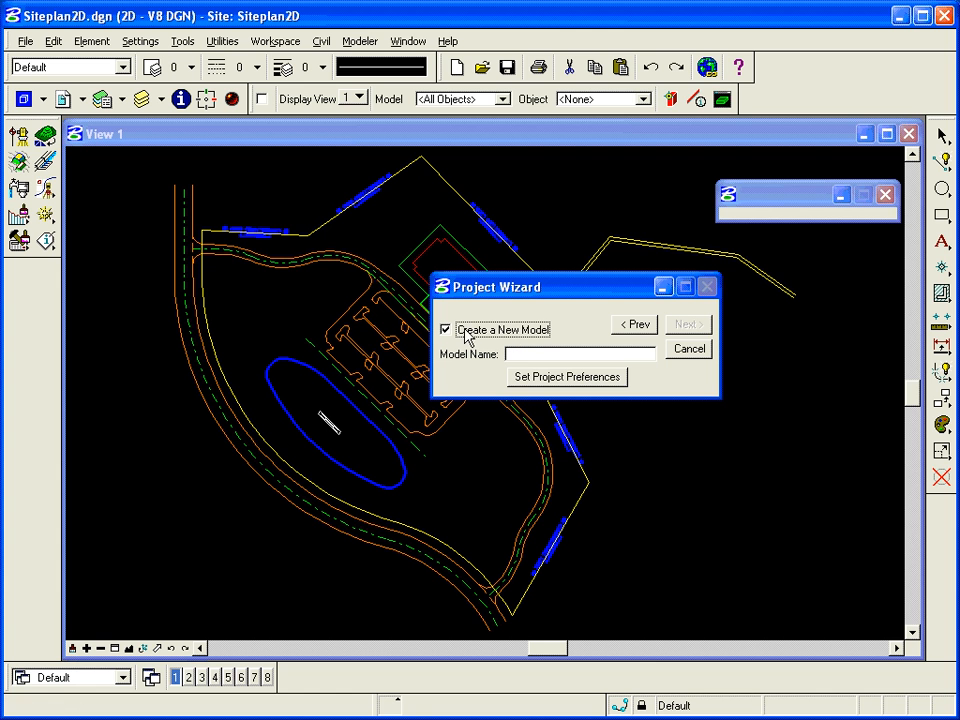
{"action": "left_click", "coordinate": [526, 356]}
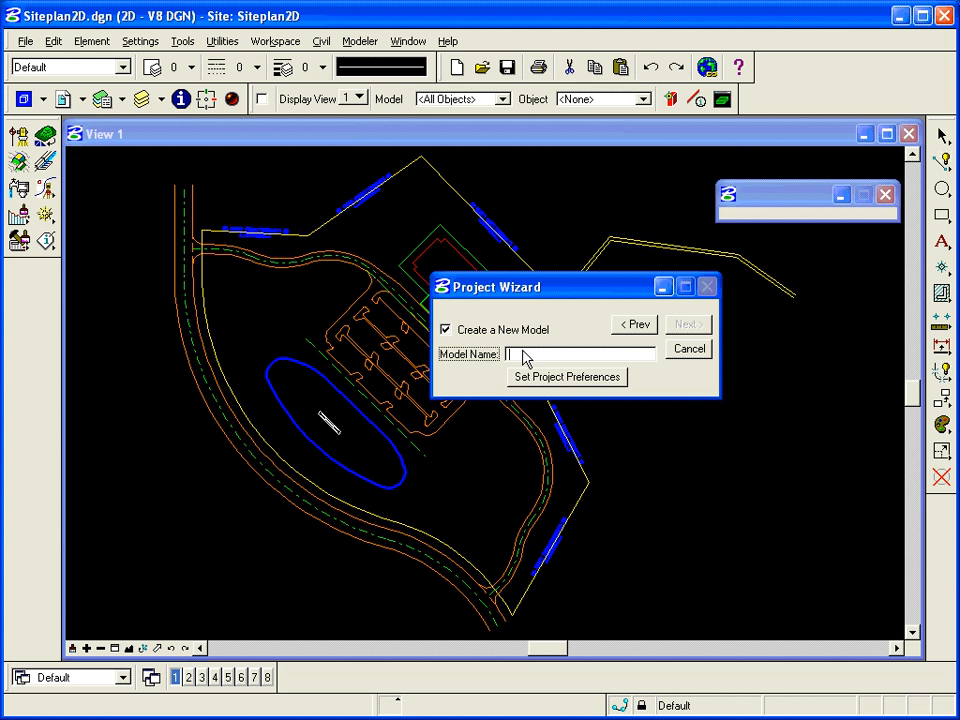
{"action": "type", "text": "Tower"}
- Open the project preferences and load the ByLevel.spf preference file from the Site Standards folder
{"action": "left_click", "coordinate": [557, 378]}
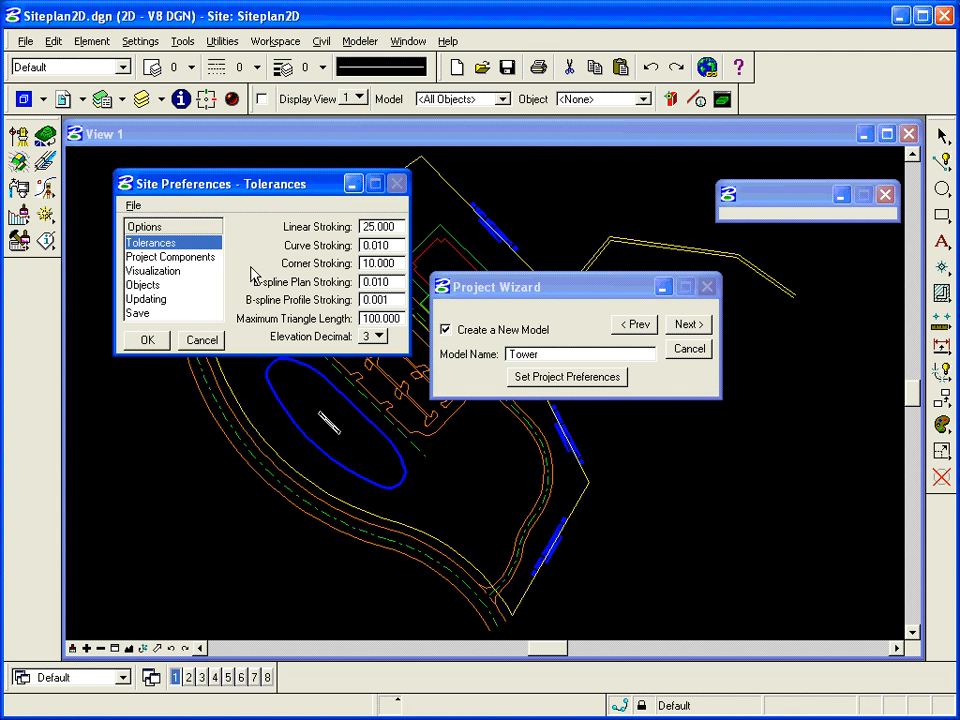
{"action": "left_click", "coordinate": [133, 205]}
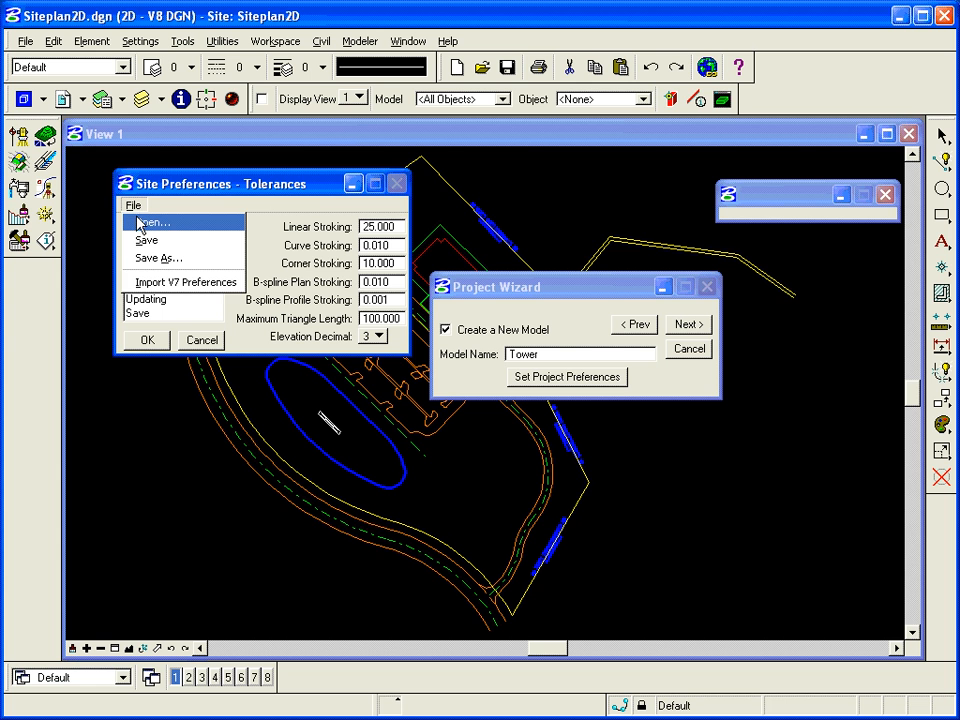
{"action": "left_click", "coordinate": [139, 224]}
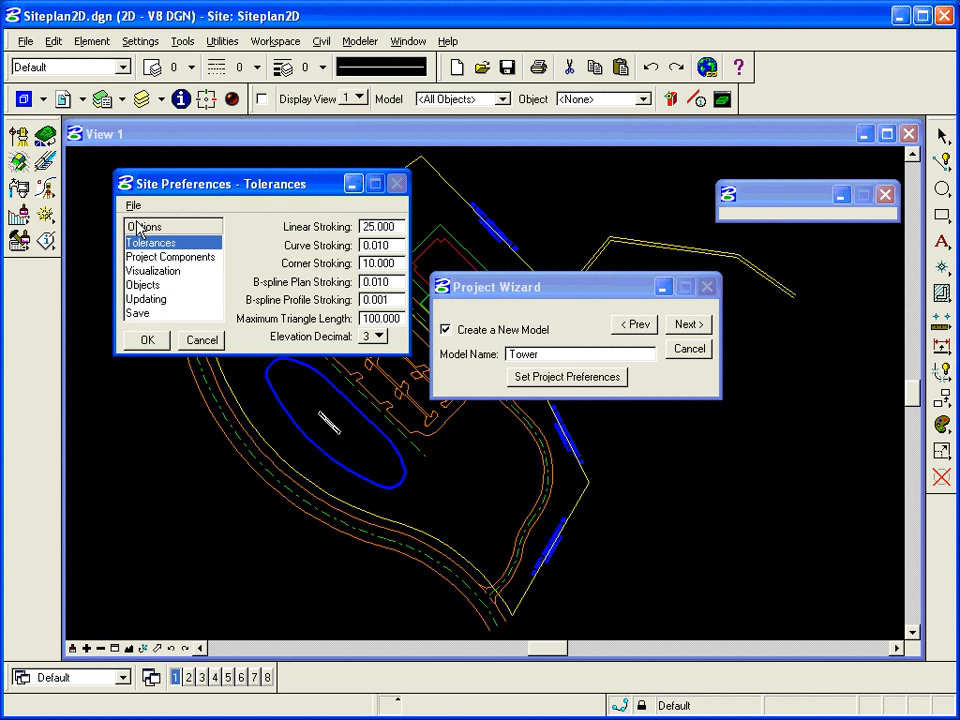
{"action": "left_click", "coordinate": [556, 308]}
{"action": "double_click", "coordinate": [556, 308]}
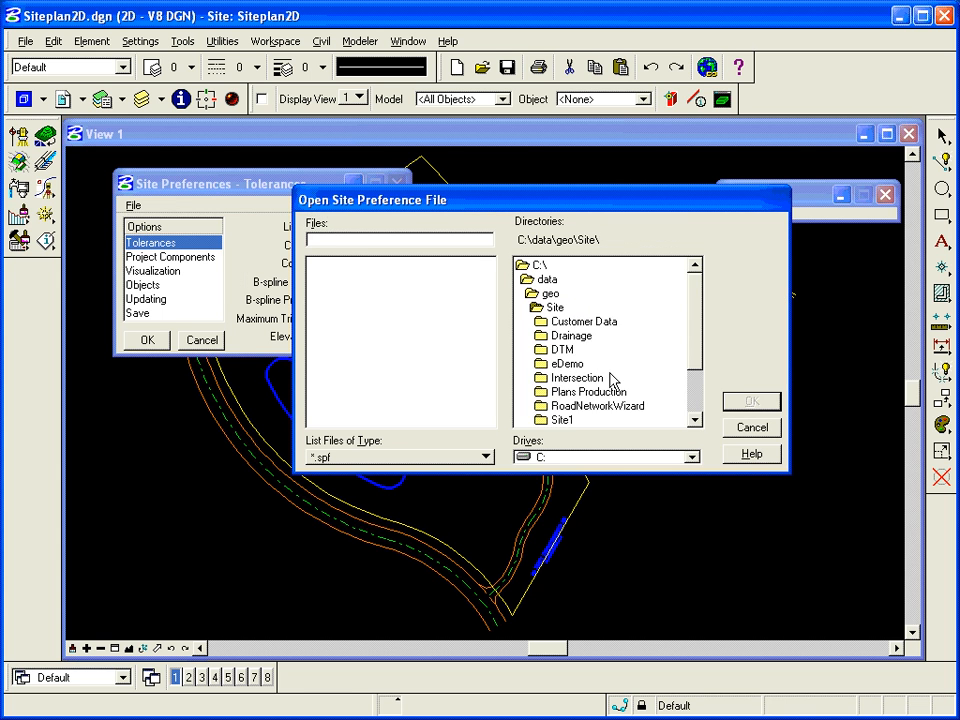
{"action": "scroll", "coordinate": [696, 384], "scroll_direction": "down", "scroll_amount": 2}
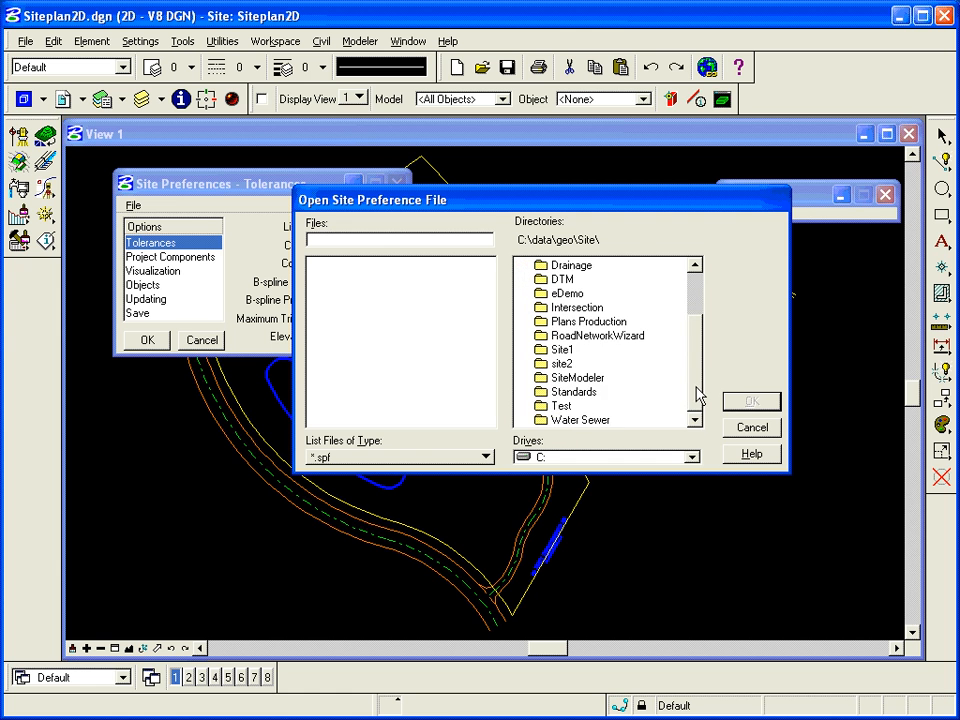
{"action": "double_click", "coordinate": [604, 393]}
{"action": "left_click", "coordinate": [355, 271]}
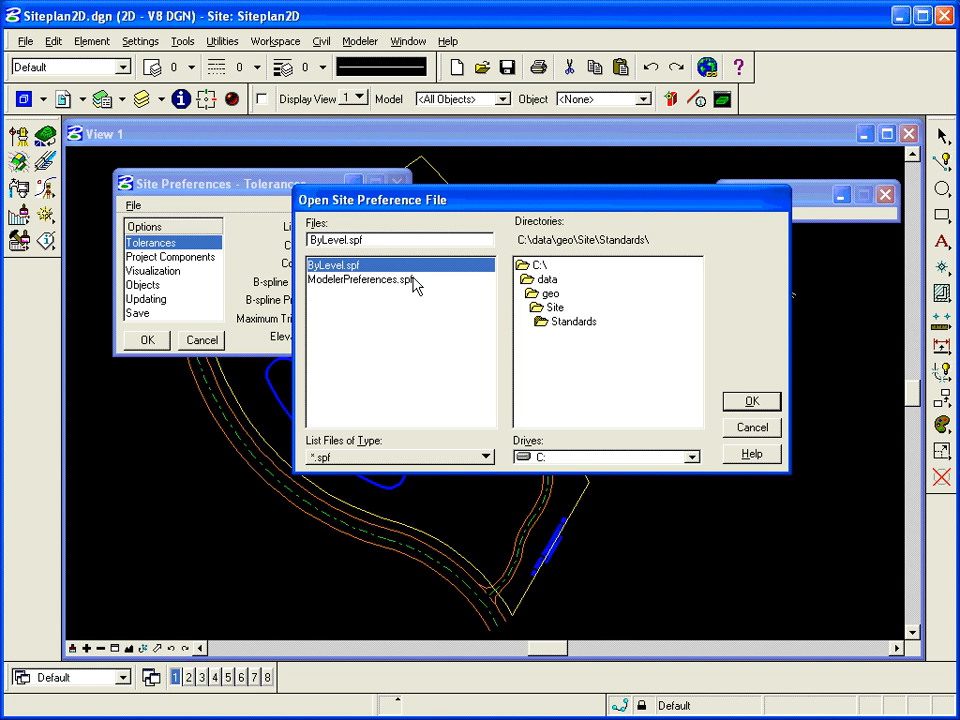
{"action": "left_click", "coordinate": [752, 402]}
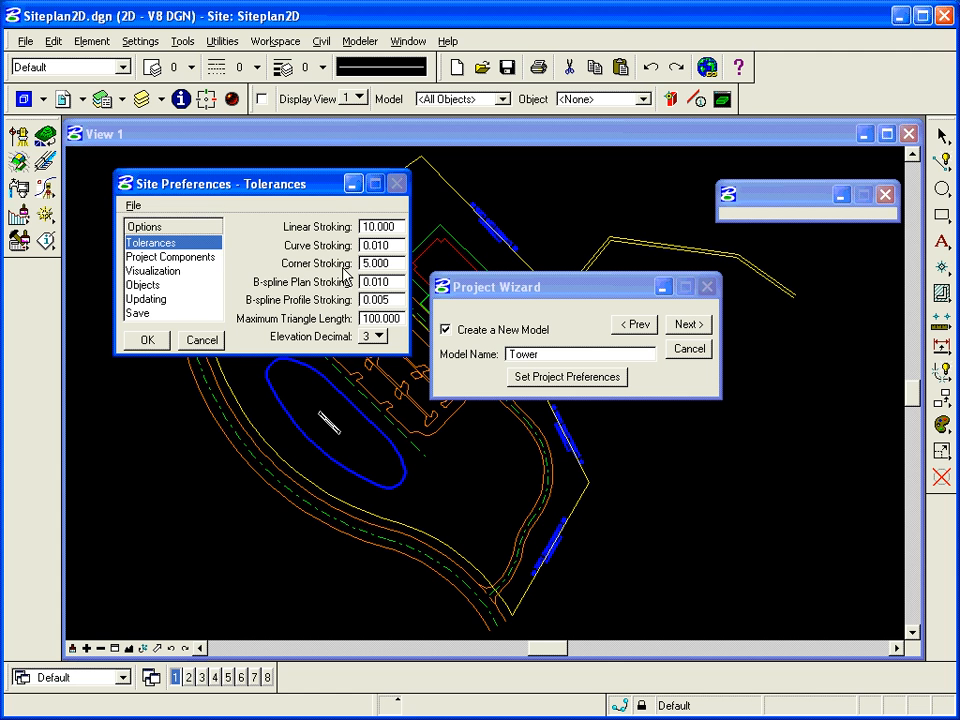
- Review the Project Components and Visualization preferences, including the default model's major contour symbology
{"action": "left_click", "coordinate": [141, 209]}
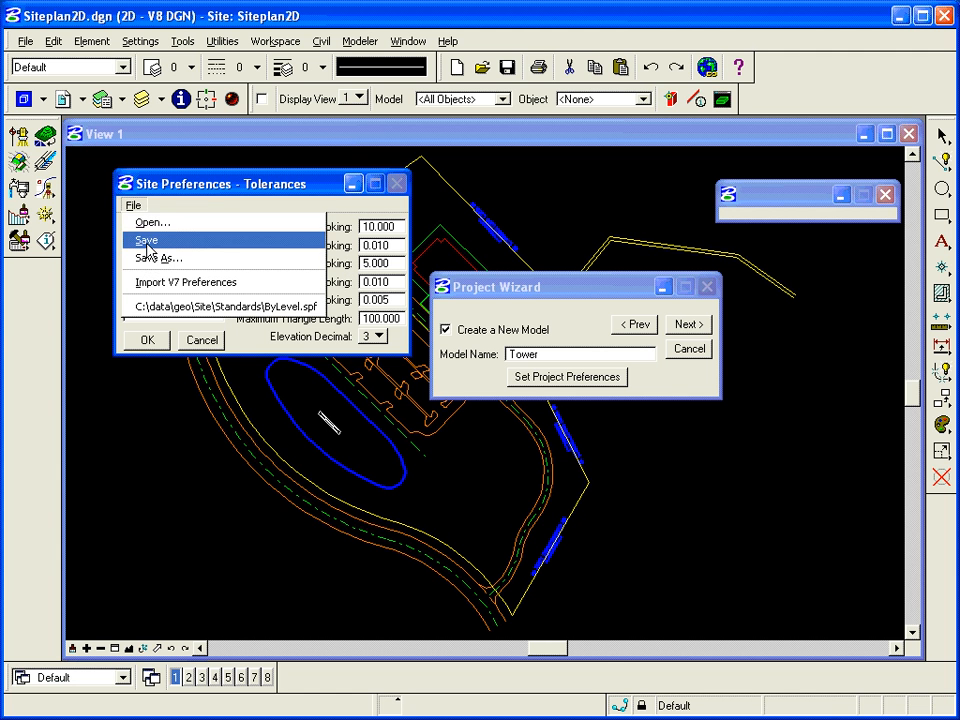
{"action": "left_click", "coordinate": [152, 182]}
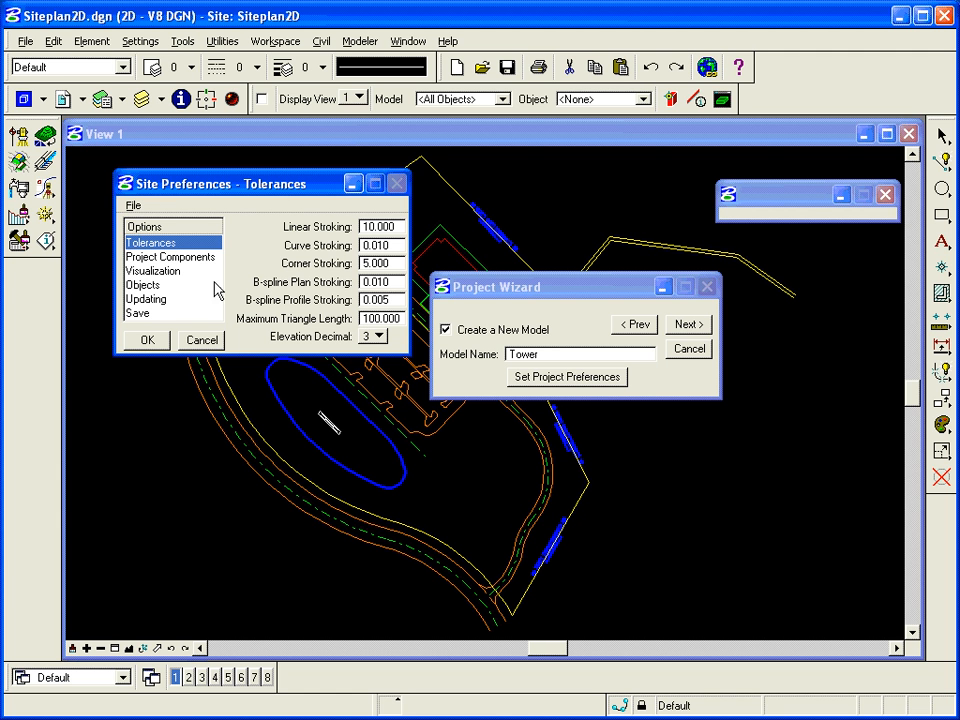
{"action": "left_click", "coordinate": [169, 258]}
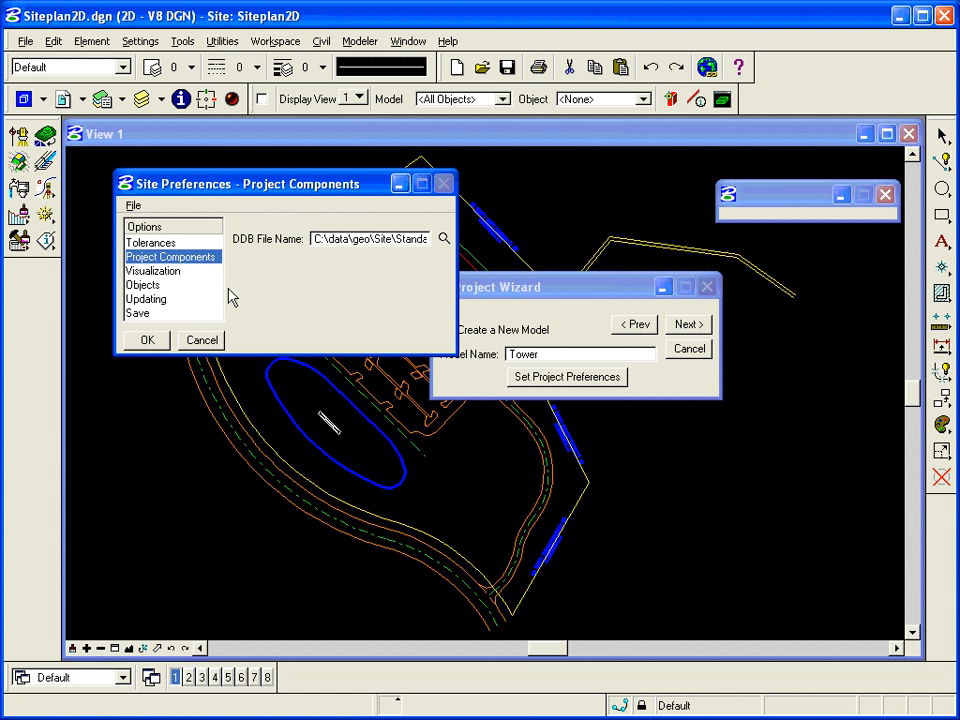
{"action": "left_click", "coordinate": [155, 271]}
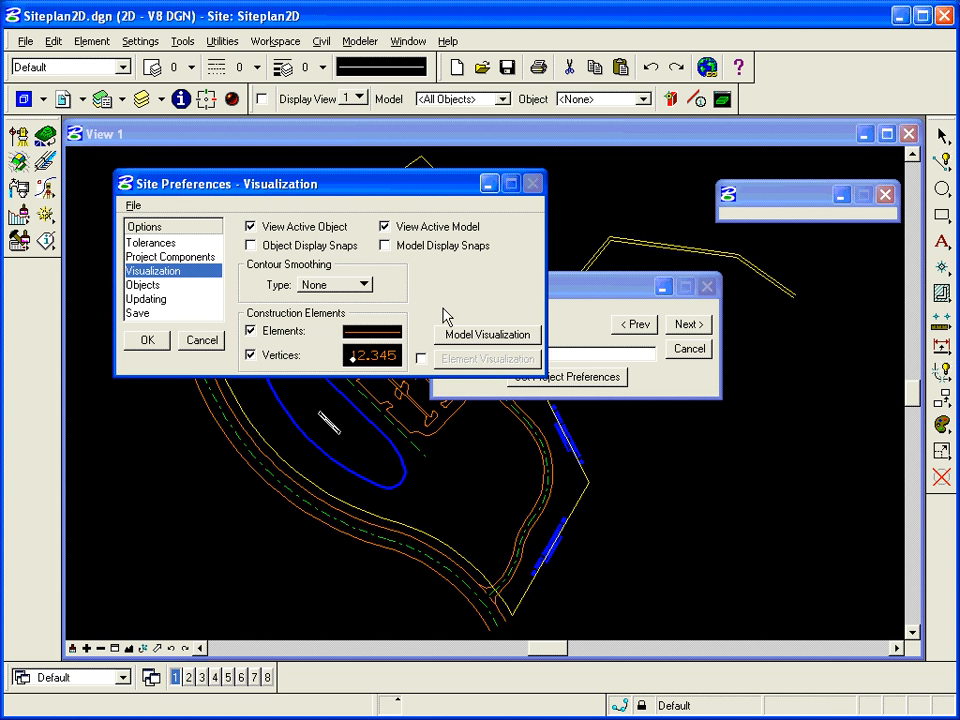
{"action": "left_click", "coordinate": [486, 342]}
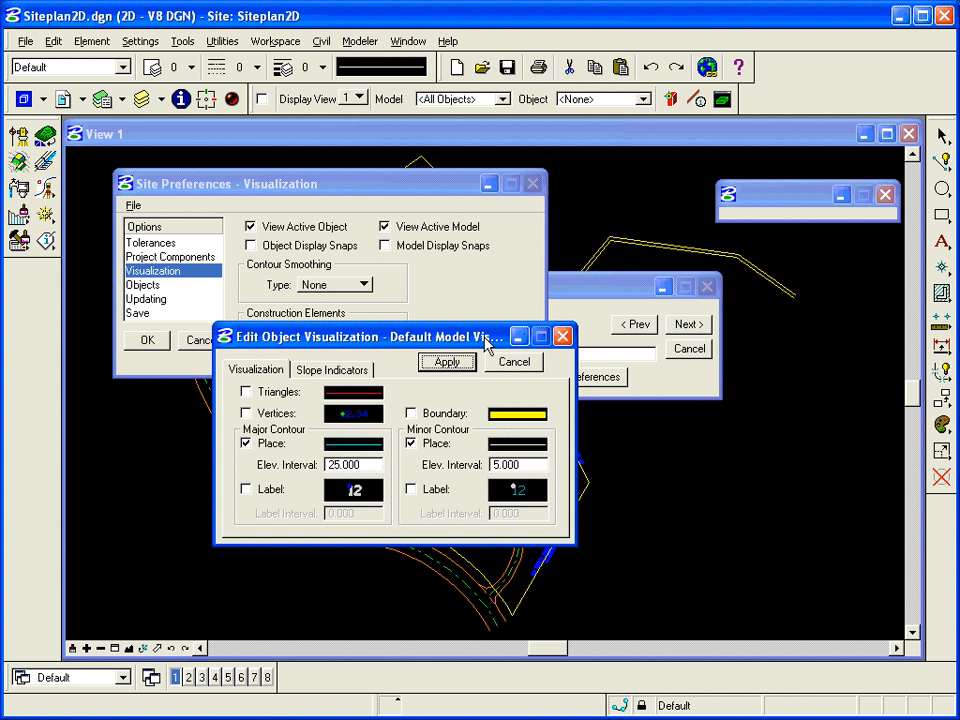
{"action": "left_click", "coordinate": [361, 450]}
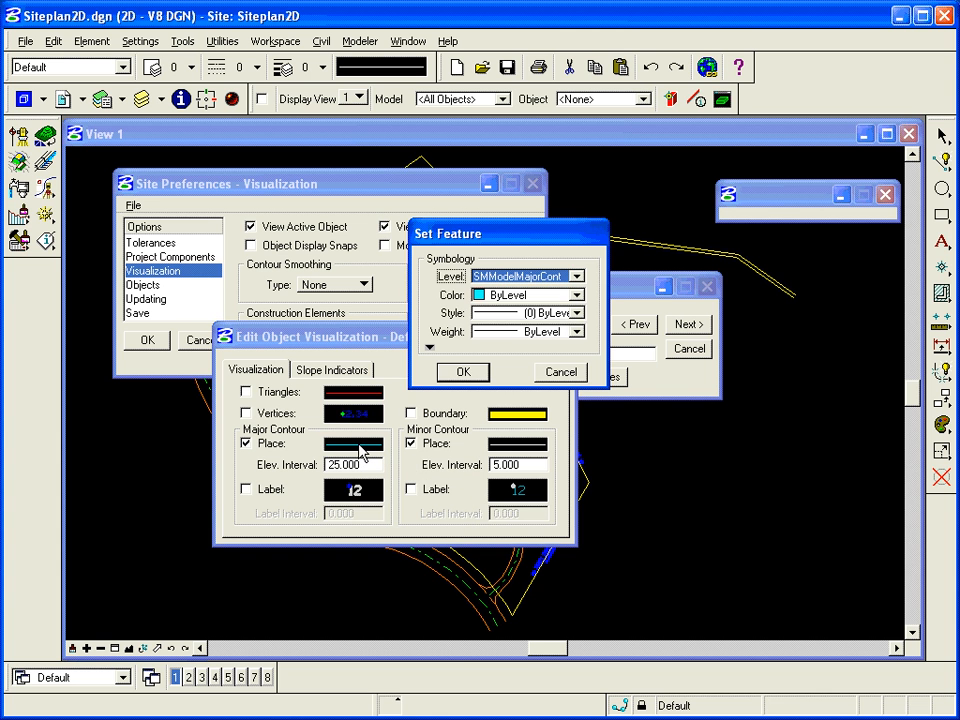
{"action": "left_click", "coordinate": [558, 376]}
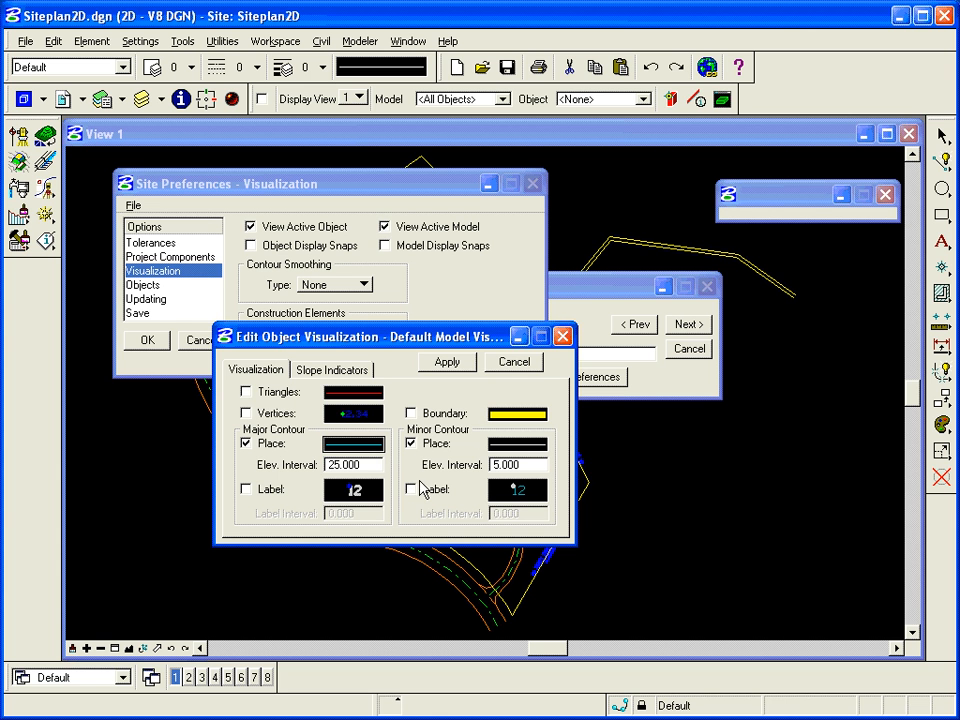
{"action": "left_click", "coordinate": [510, 365]}
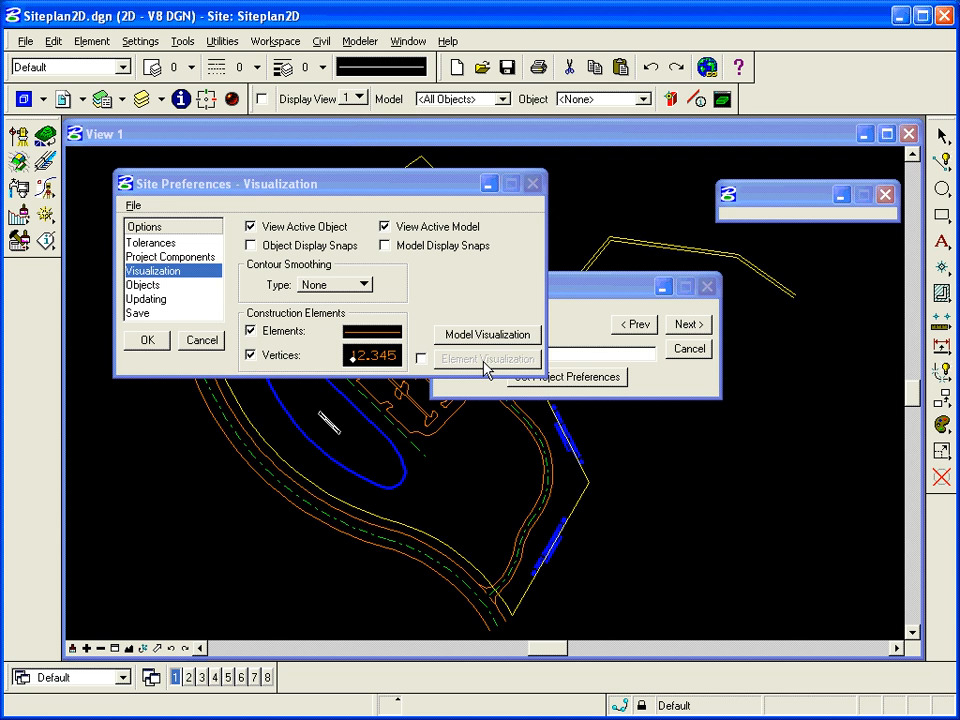
- Browse the object types in the Objects preferences and their visualization settings
{"action": "left_click", "coordinate": [143, 286]}
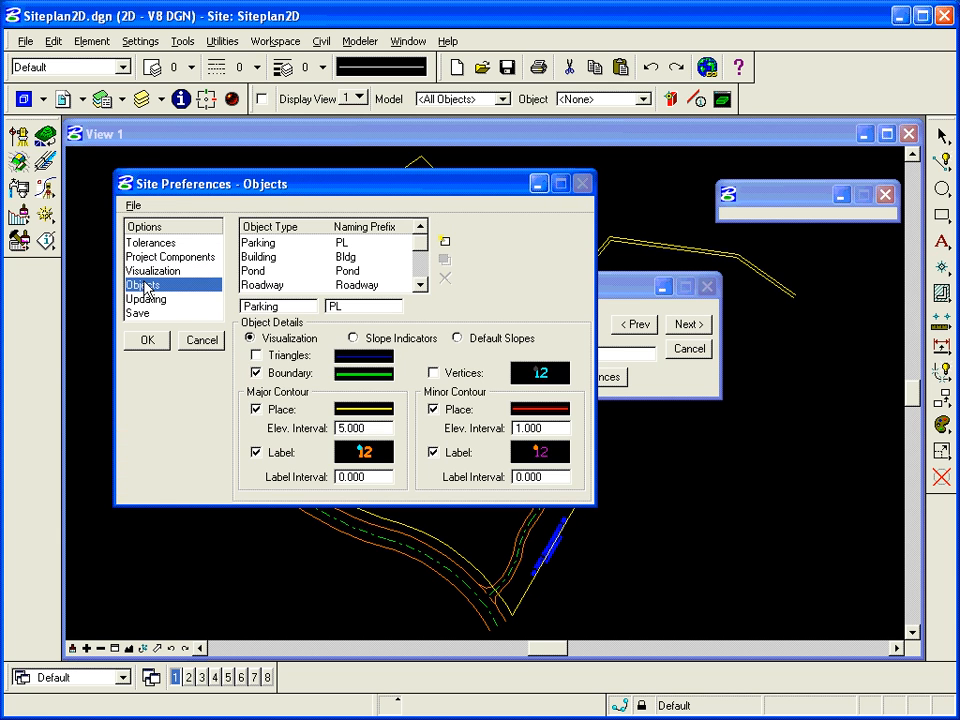
{"action": "left_click", "coordinate": [260, 243]}
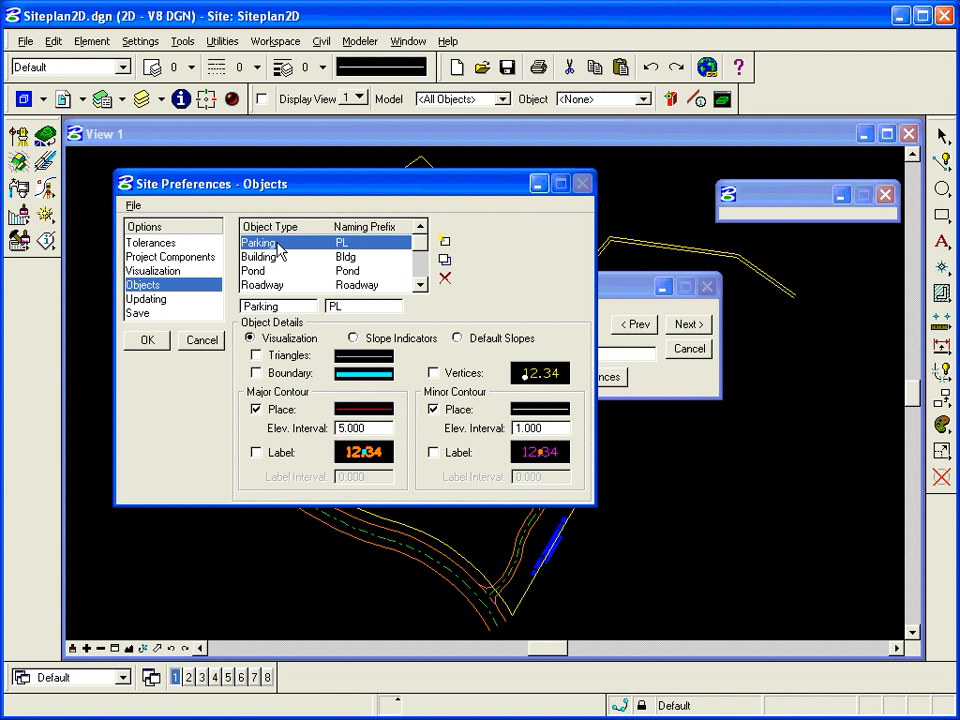
{"action": "key", "text": "Down"}
{"action": "key", "text": "Down"}
{"action": "key", "text": "Down"}
{"action": "key", "text": "Down"}
{"action": "key", "text": "Down"}
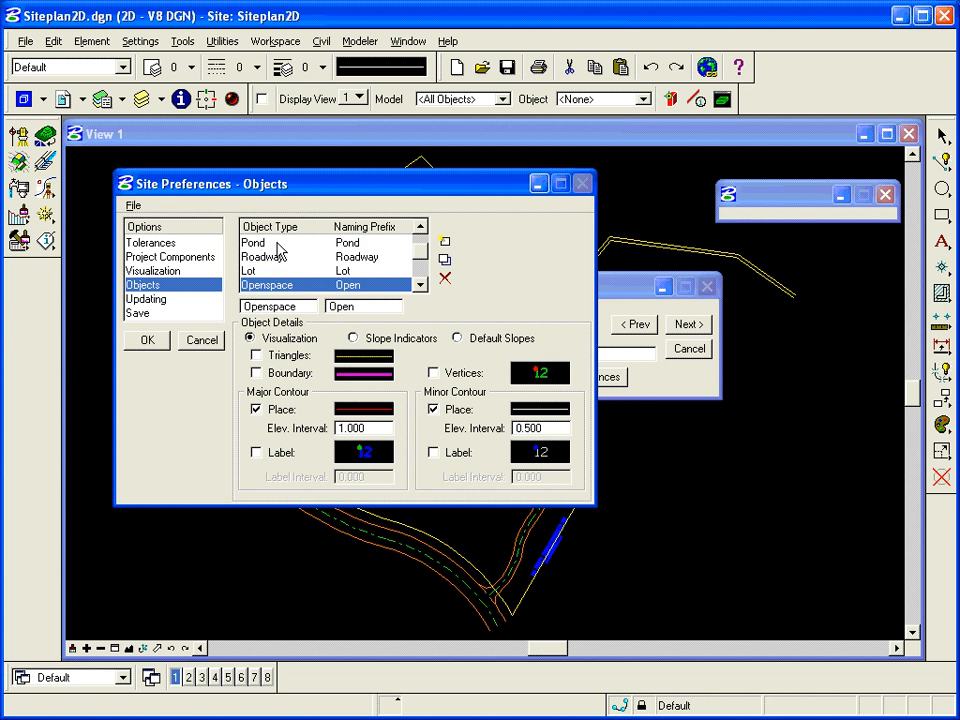
{"action": "key", "text": "Down"}
{"action": "key", "text": "Down"}
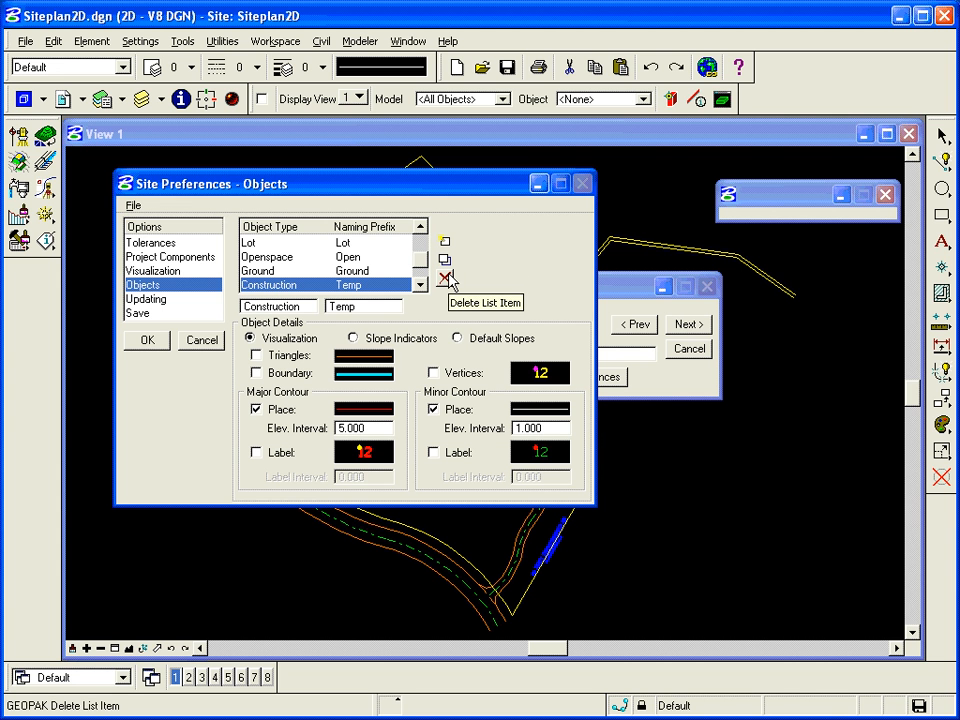
{"action": "left_click", "coordinate": [281, 272]}
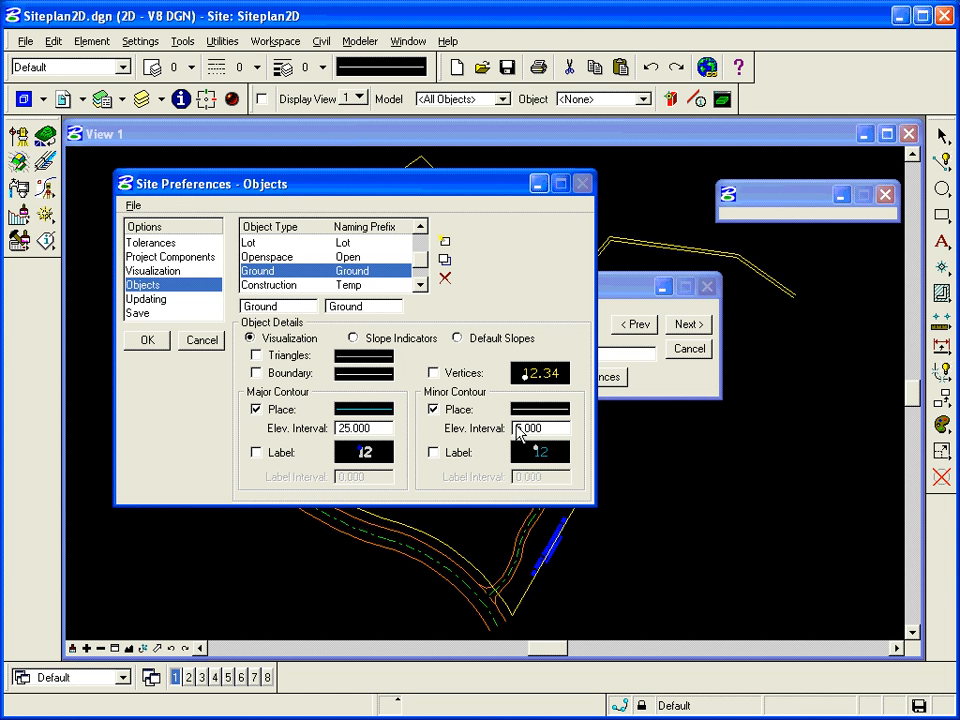
{"action": "left_click", "coordinate": [427, 261]}
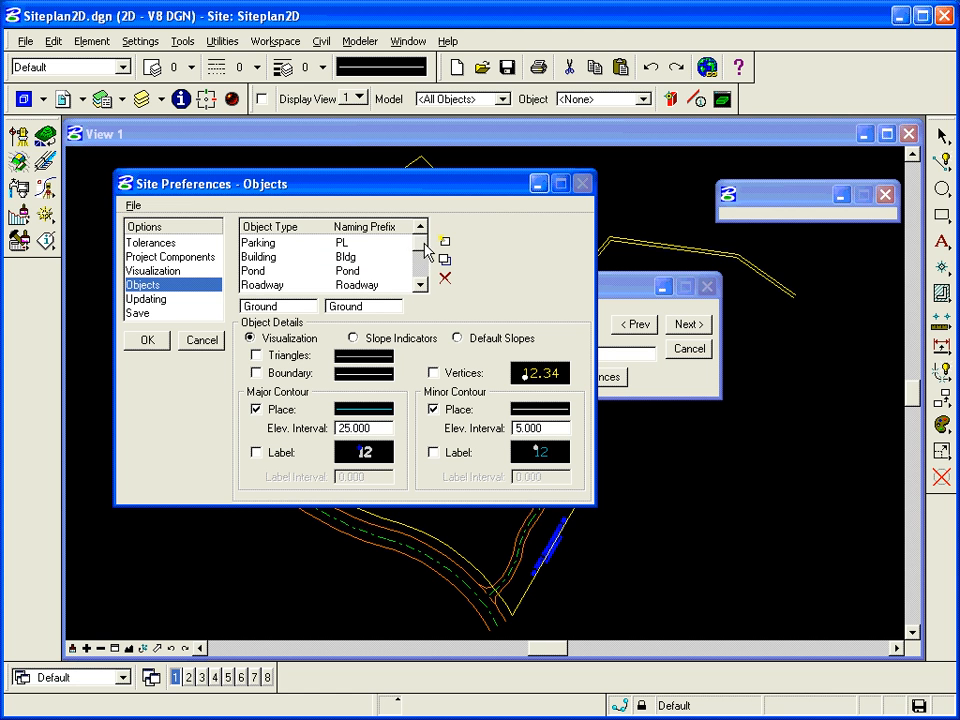
{"action": "left_click", "coordinate": [283, 258]}
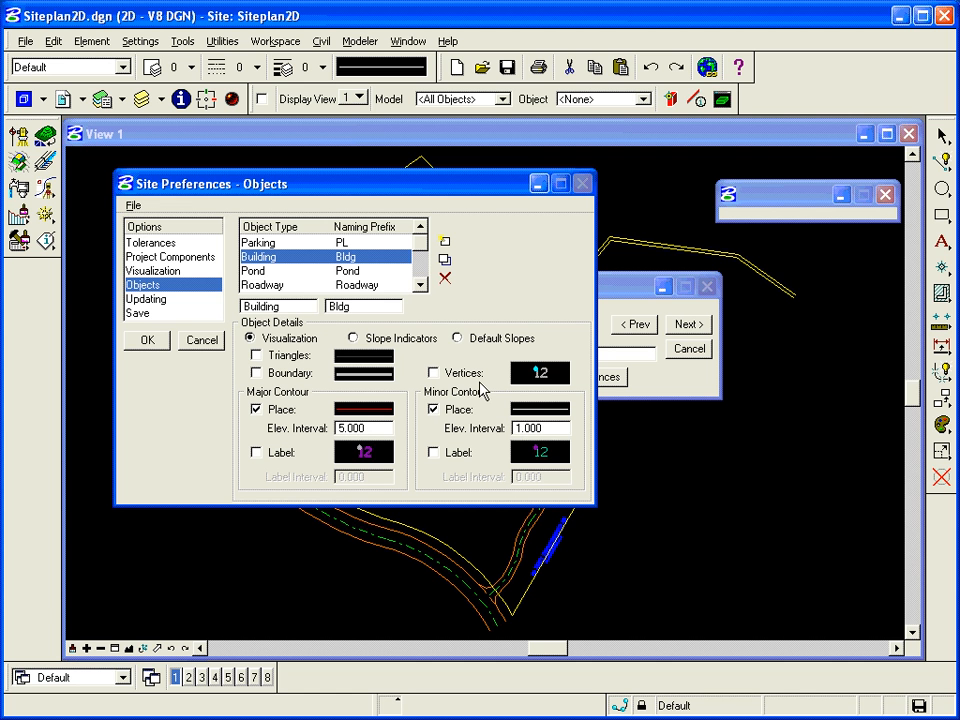
- Set the Building object's default cut and fill slopes to Slope run:rise
{"action": "left_click", "coordinate": [470, 340]}
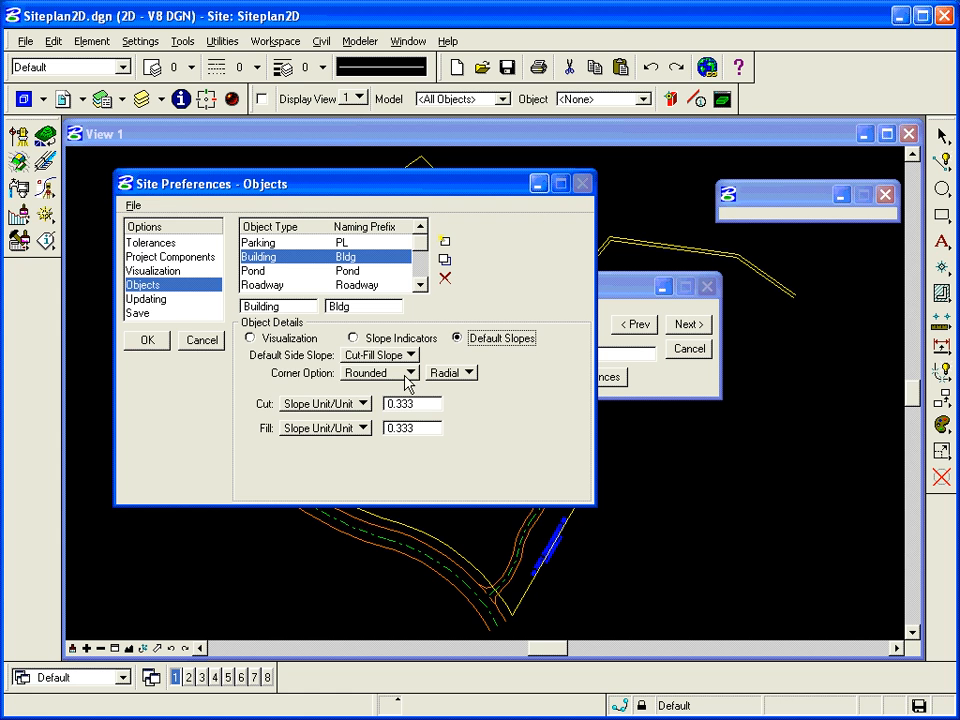
{"action": "left_click", "coordinate": [350, 405]}
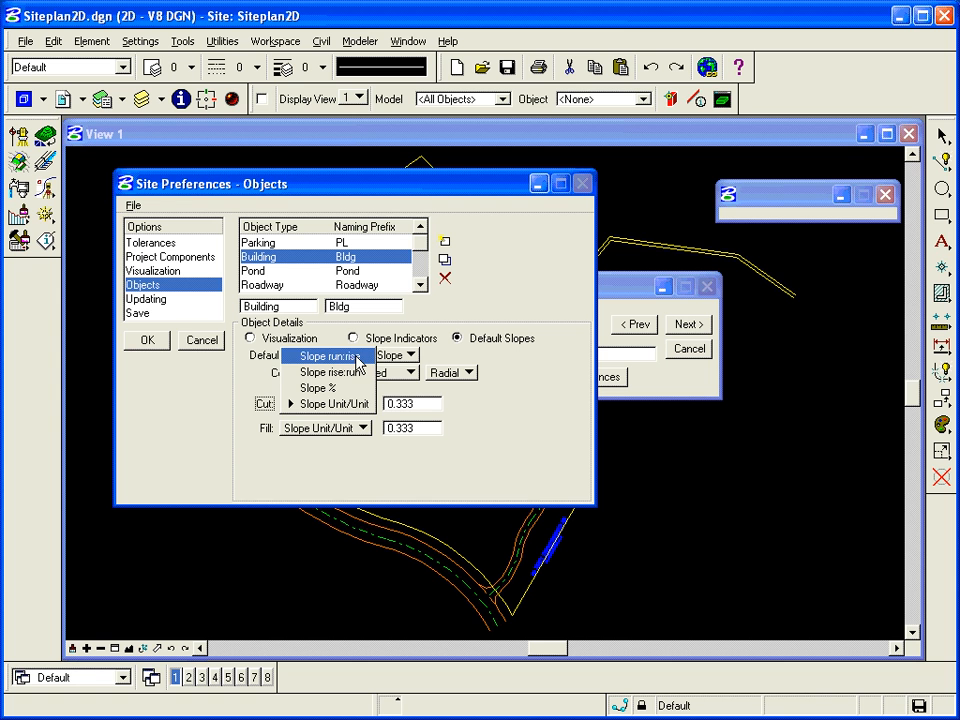
{"action": "left_click", "coordinate": [355, 360]}
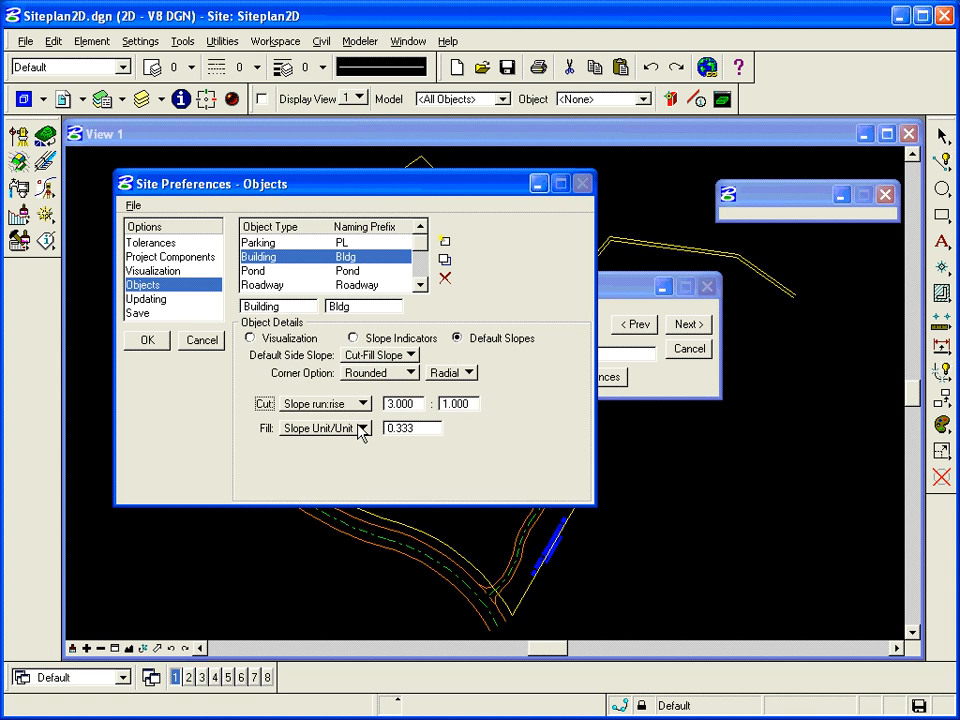
{"action": "left_click", "coordinate": [362, 428]}
{"action": "left_click", "coordinate": [345, 381]}
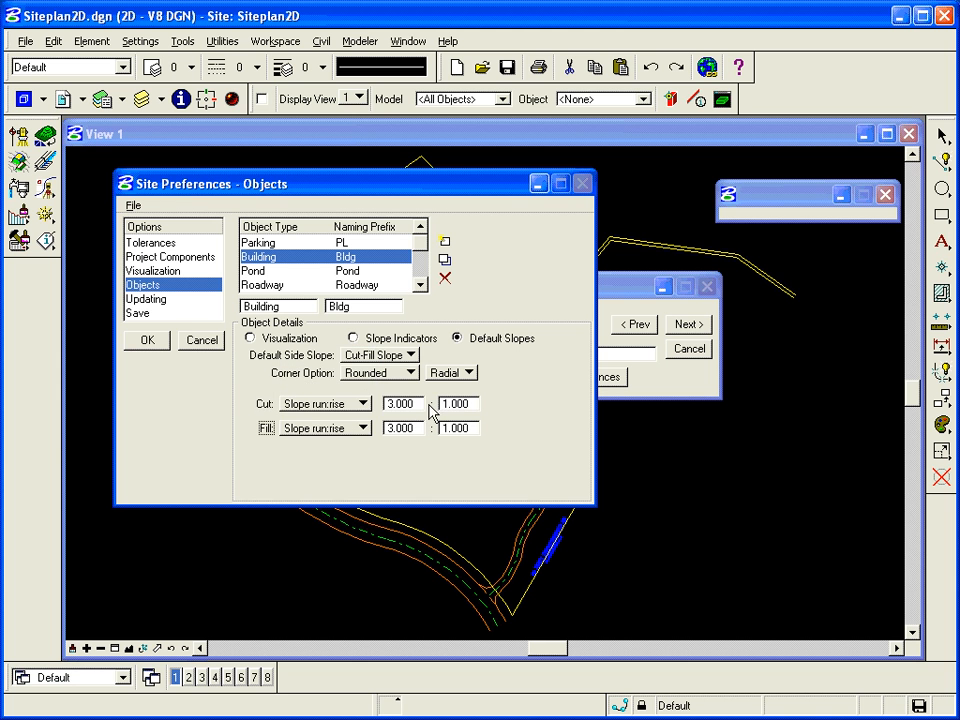
- Examine the default slopes of the Parking and Pond object types
{"action": "left_click", "coordinate": [311, 244]}
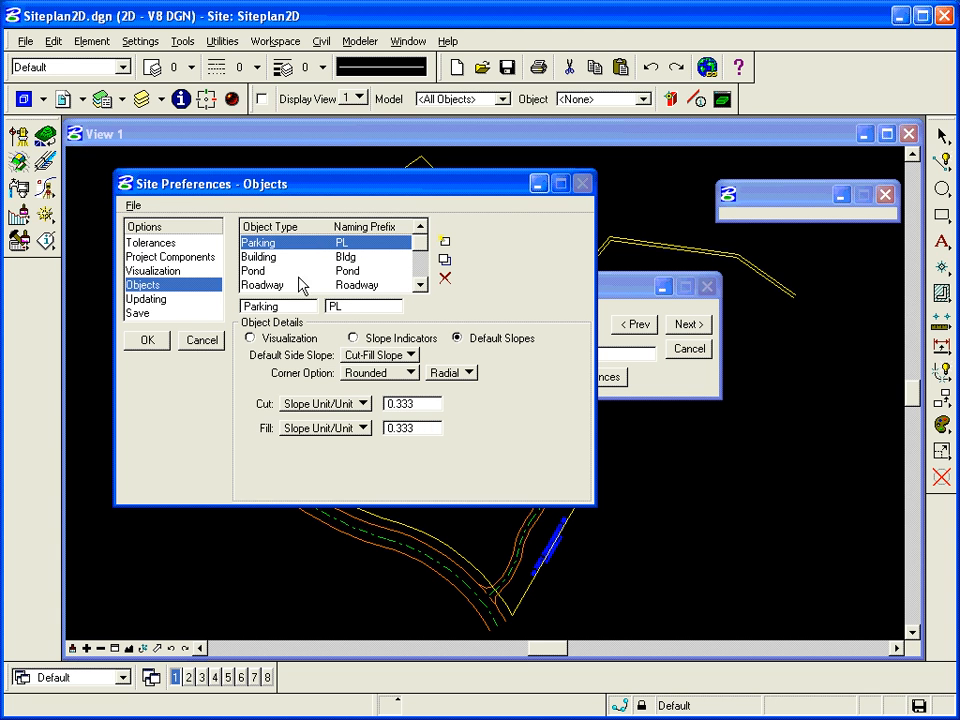
{"action": "left_click", "coordinate": [293, 272]}
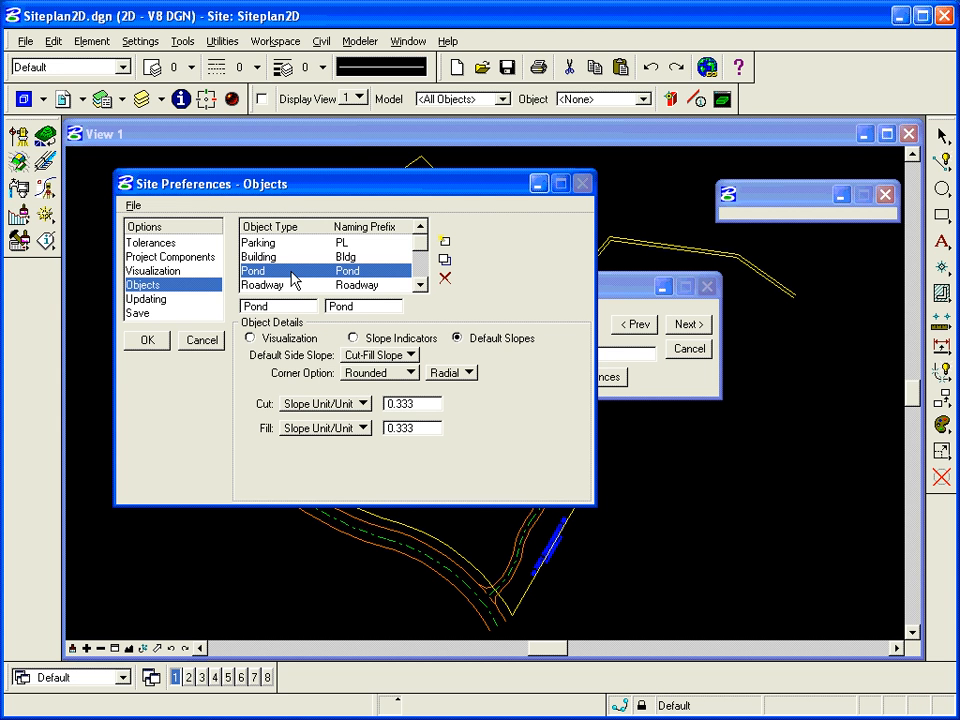
- Review the Updating and Save preferences, leaving Automatic Save off, and accept the site preferences
{"action": "left_click", "coordinate": [164, 302]}
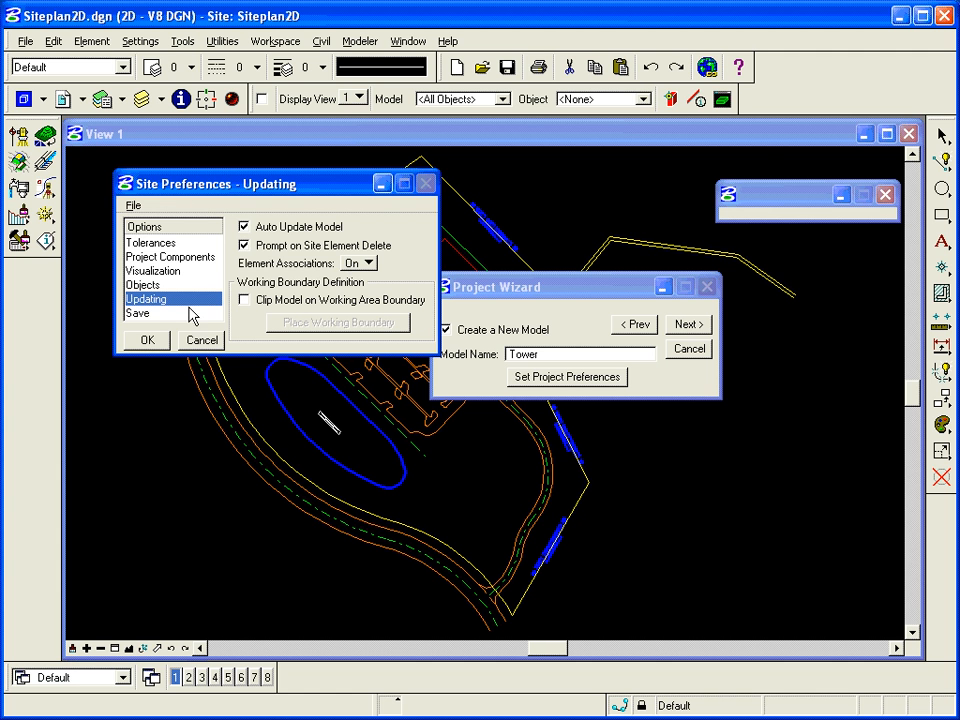
{"action": "left_click", "coordinate": [143, 315]}
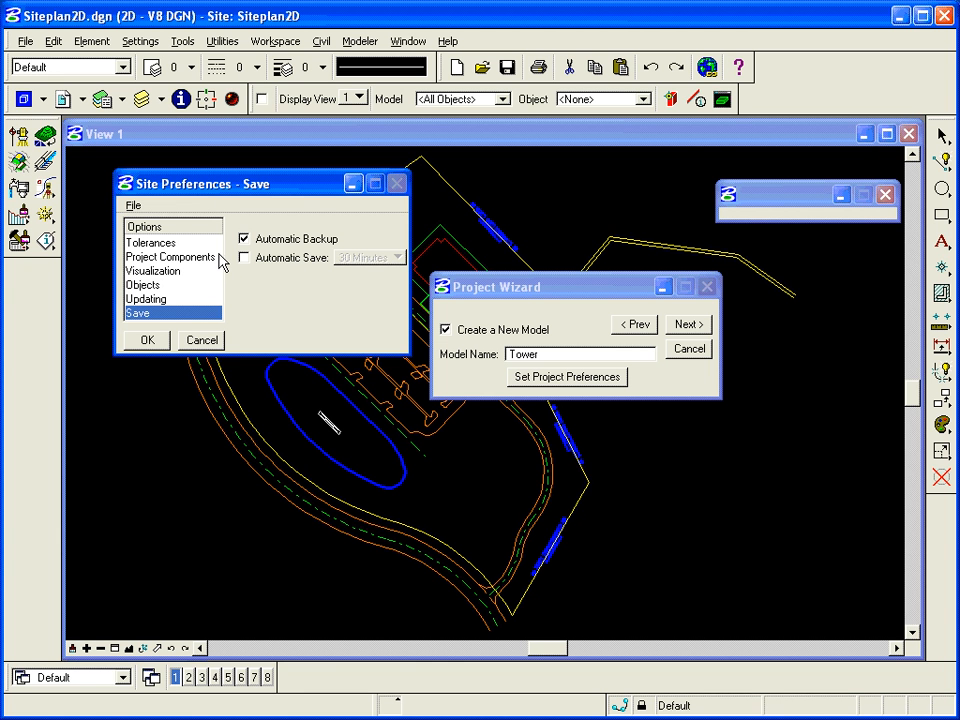
{"action": "left_click", "coordinate": [289, 259]}
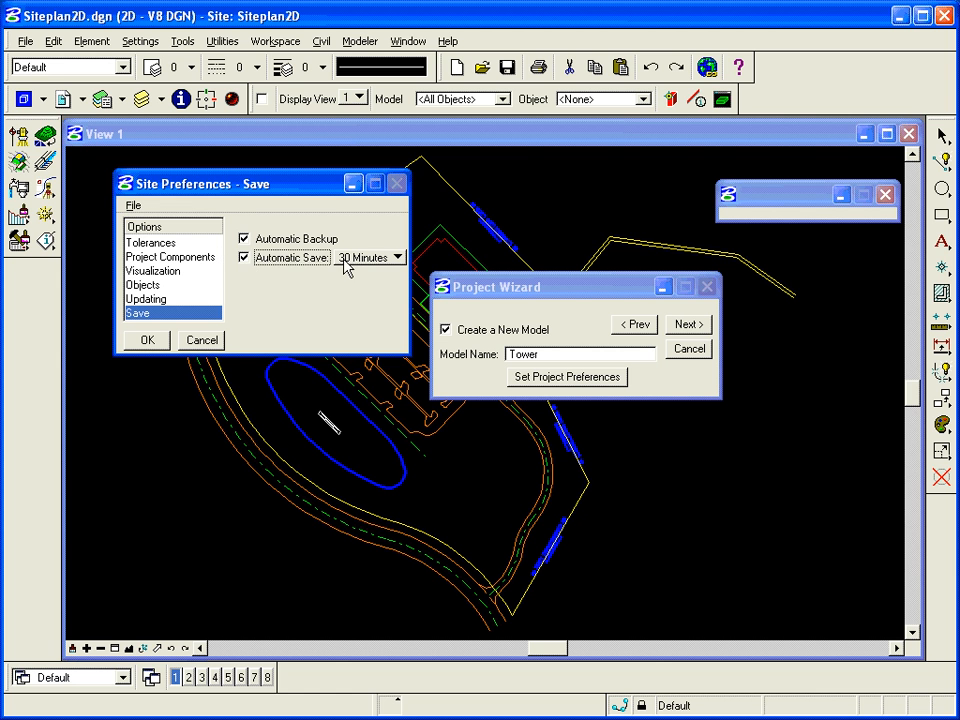
{"action": "left_click", "coordinate": [368, 258]}
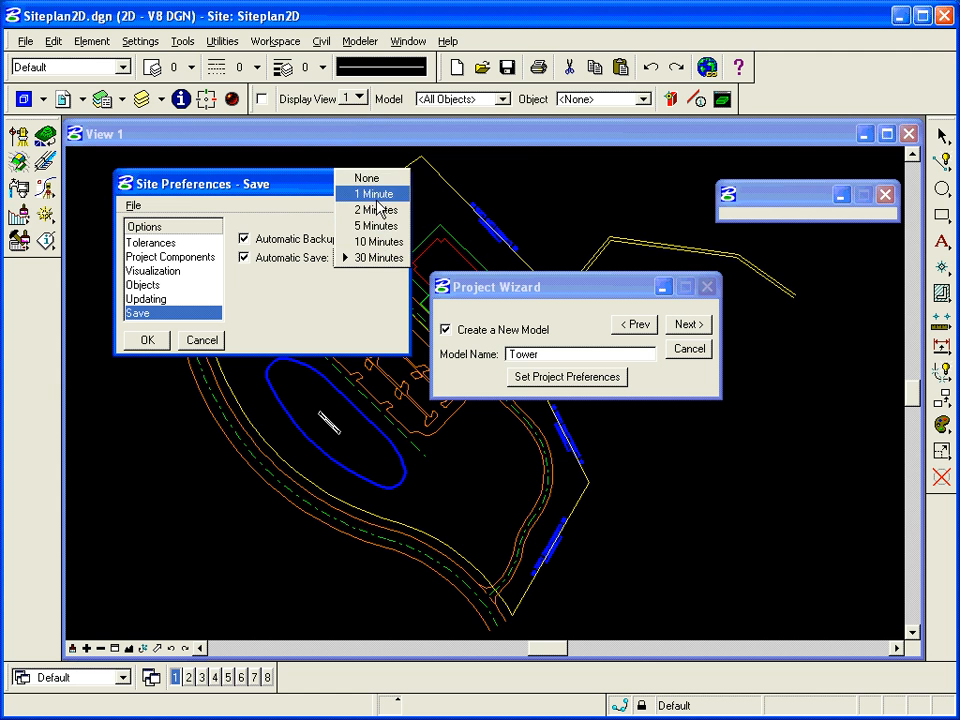
{"action": "left_click", "coordinate": [382, 258]}
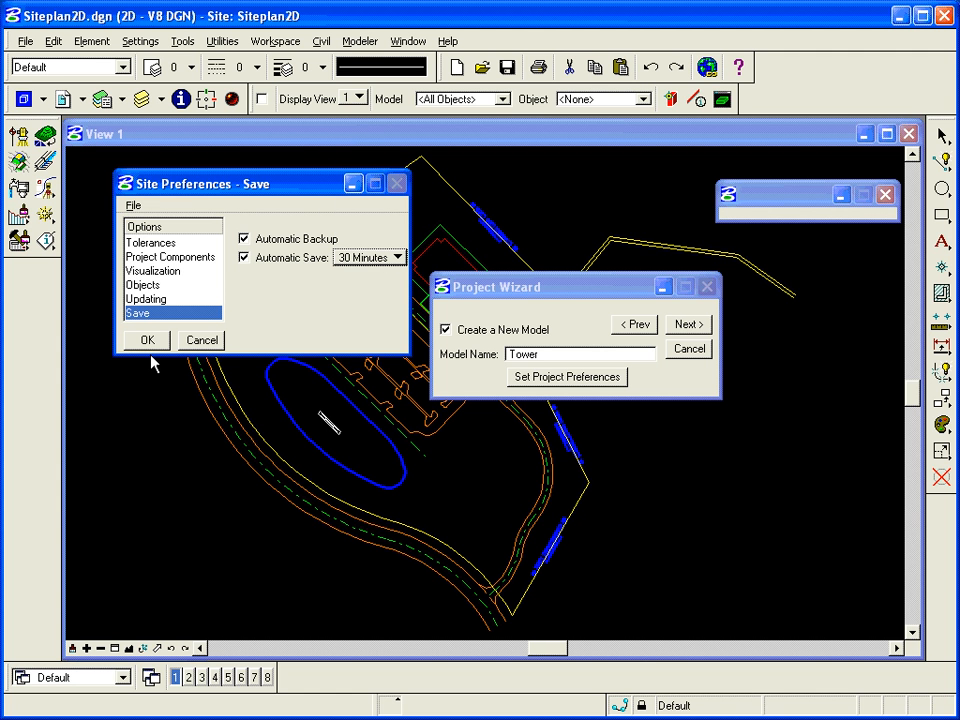
{"action": "left_click", "coordinate": [244, 258]}
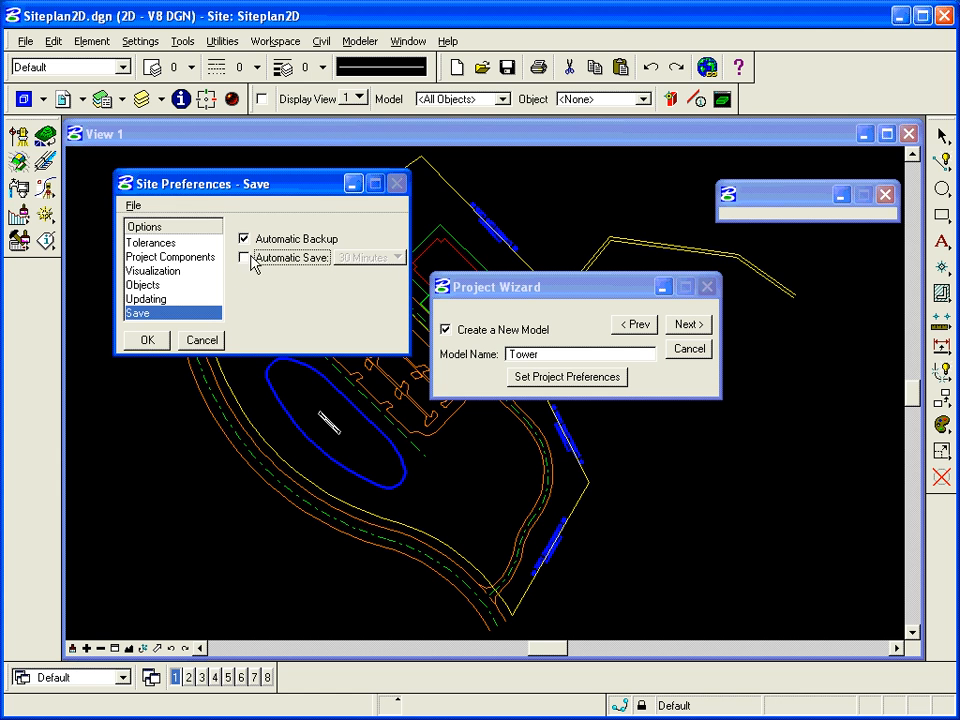
{"action": "left_click", "coordinate": [147, 341]}
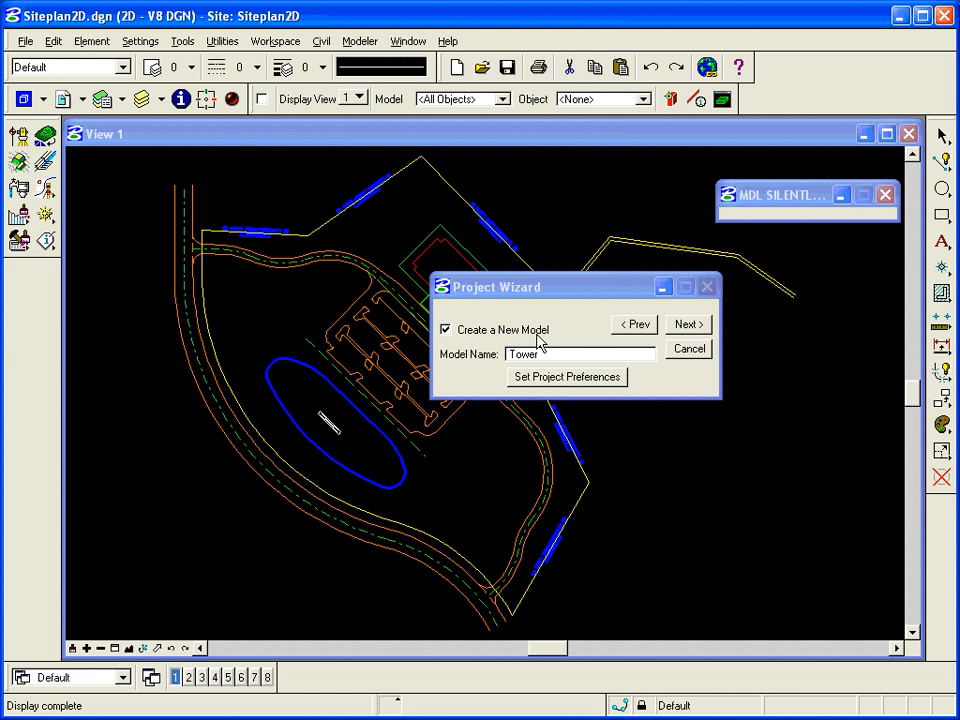
- Finish the Project Wizard with the option to open the Object Import Wizard enabled
{"action": "left_click", "coordinate": [687, 325]}
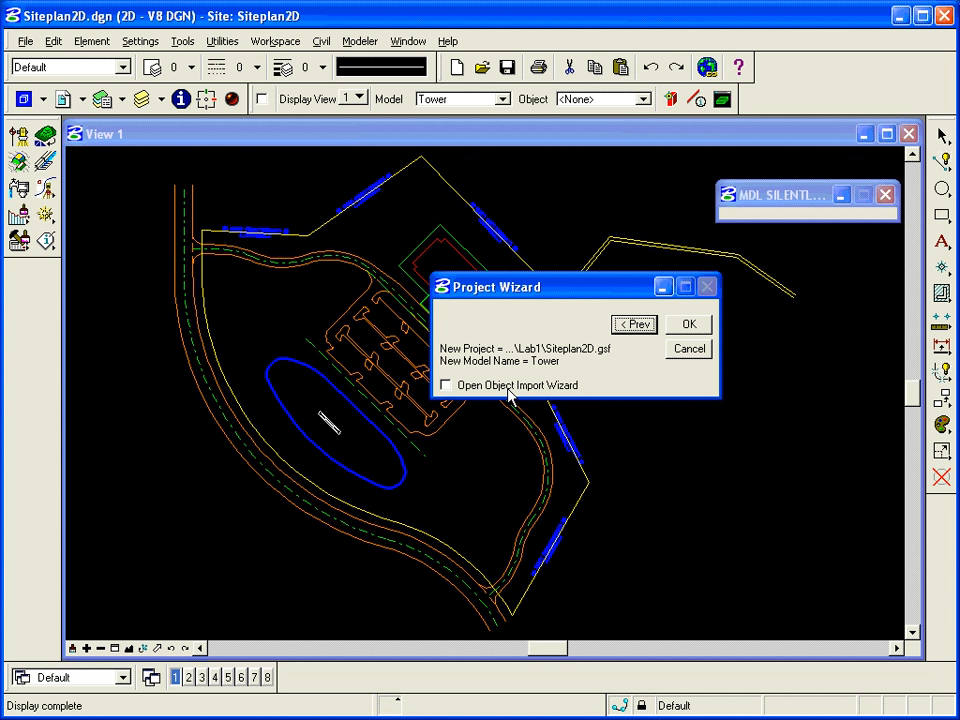
{"action": "left_click", "coordinate": [446, 386]}
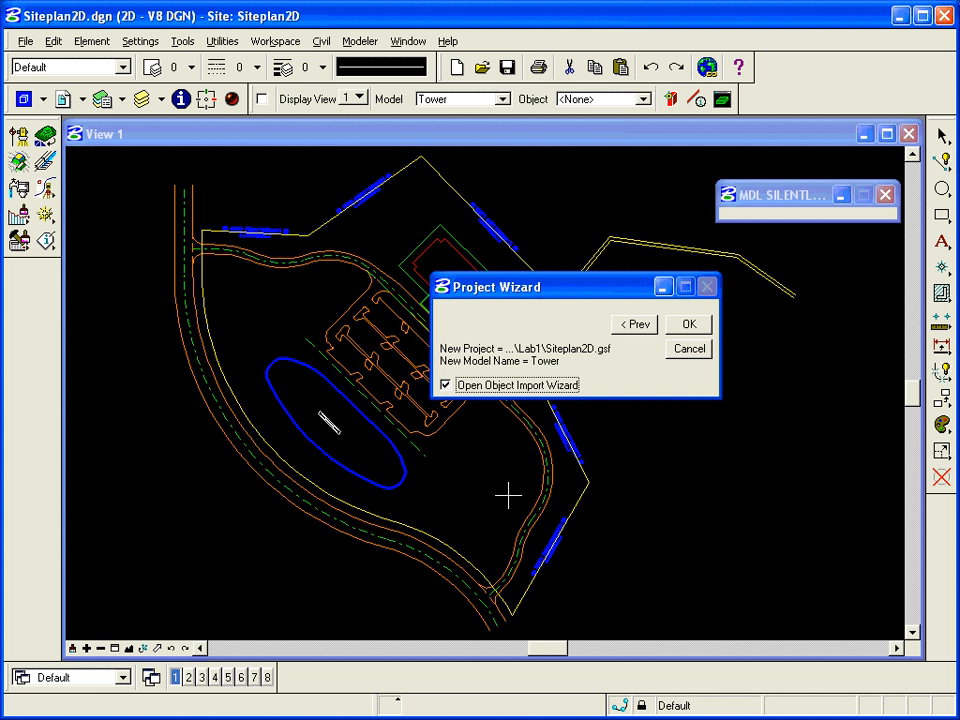
{"action": "left_click", "coordinate": [689, 325]}
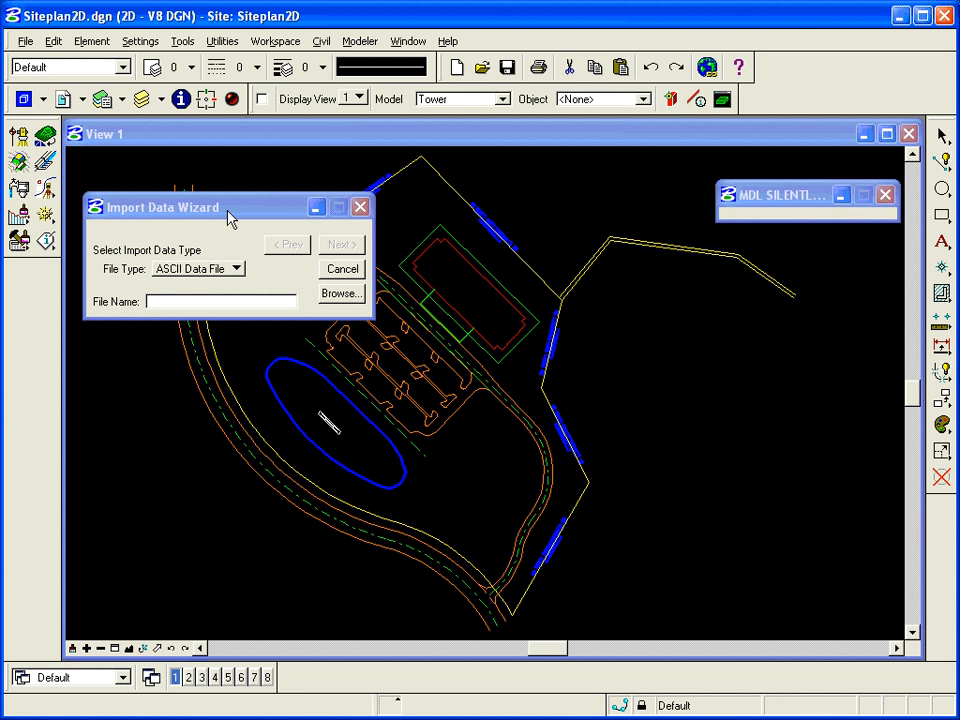
- Choose TIN File as the import data type and select ground.tin from the Lab1 folder
{"action": "left_click", "coordinate": [230, 269]}
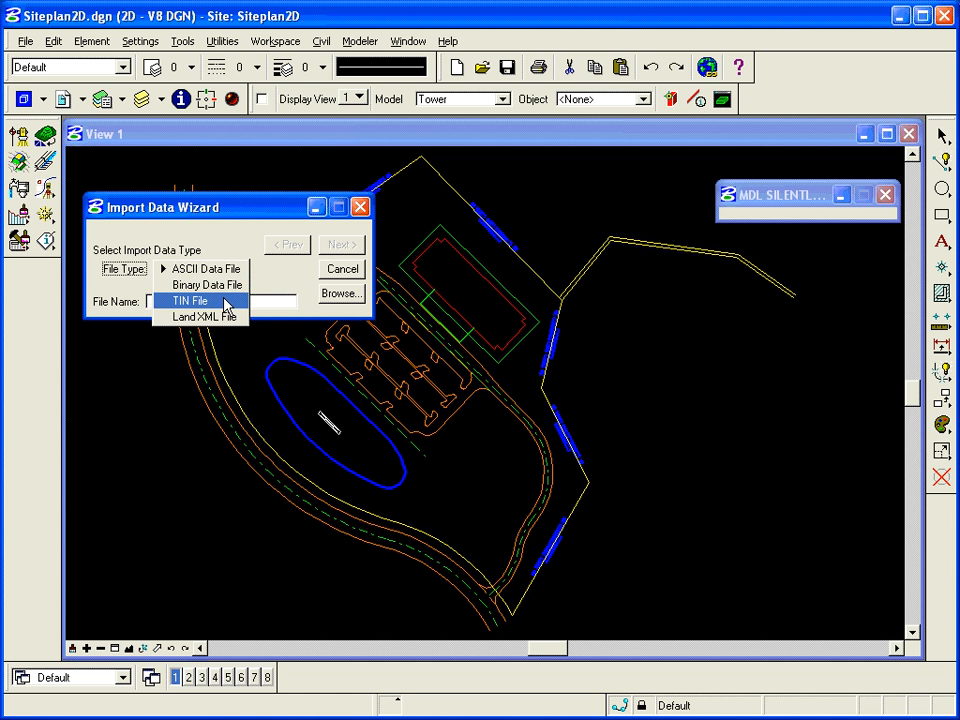
{"action": "left_click", "coordinate": [222, 302]}
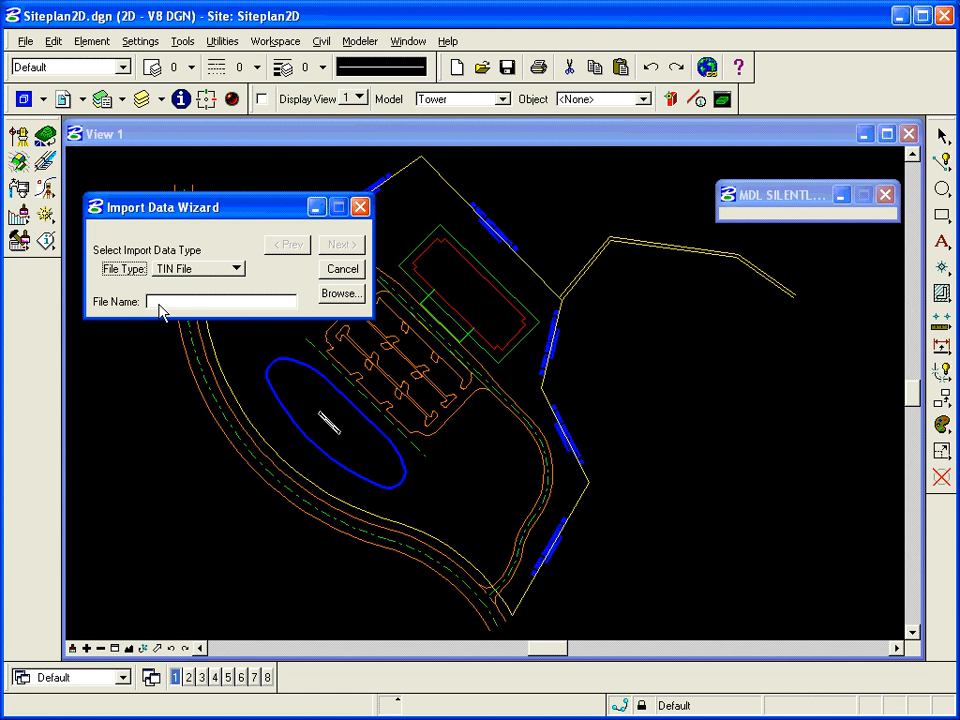
{"action": "left_click", "coordinate": [352, 304]}
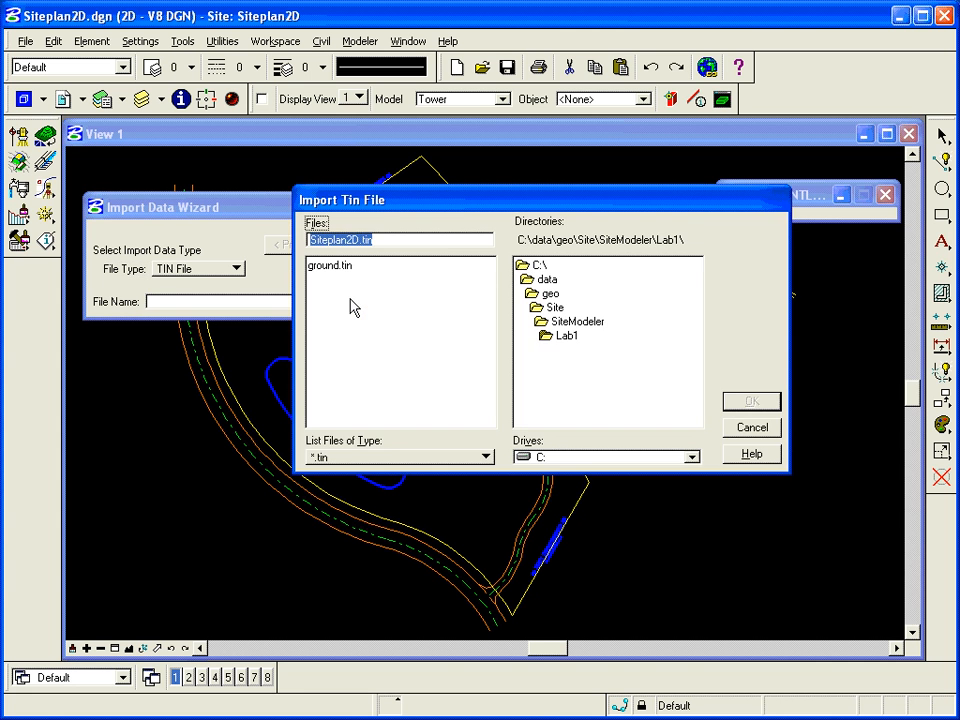
{"action": "left_click", "coordinate": [335, 266]}
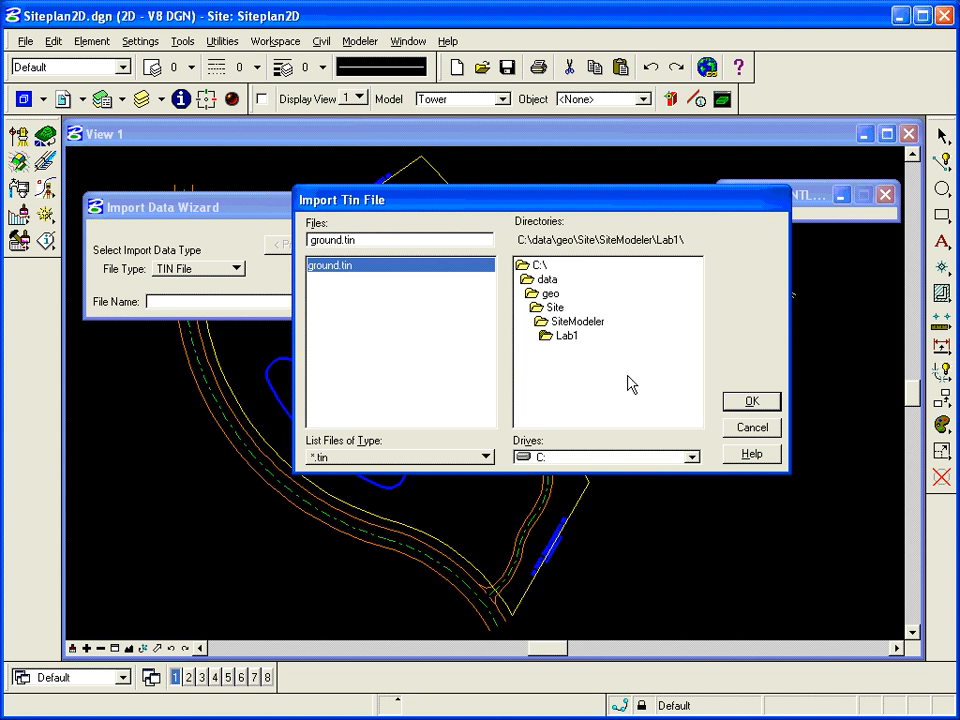
{"action": "left_click", "coordinate": [766, 407]}
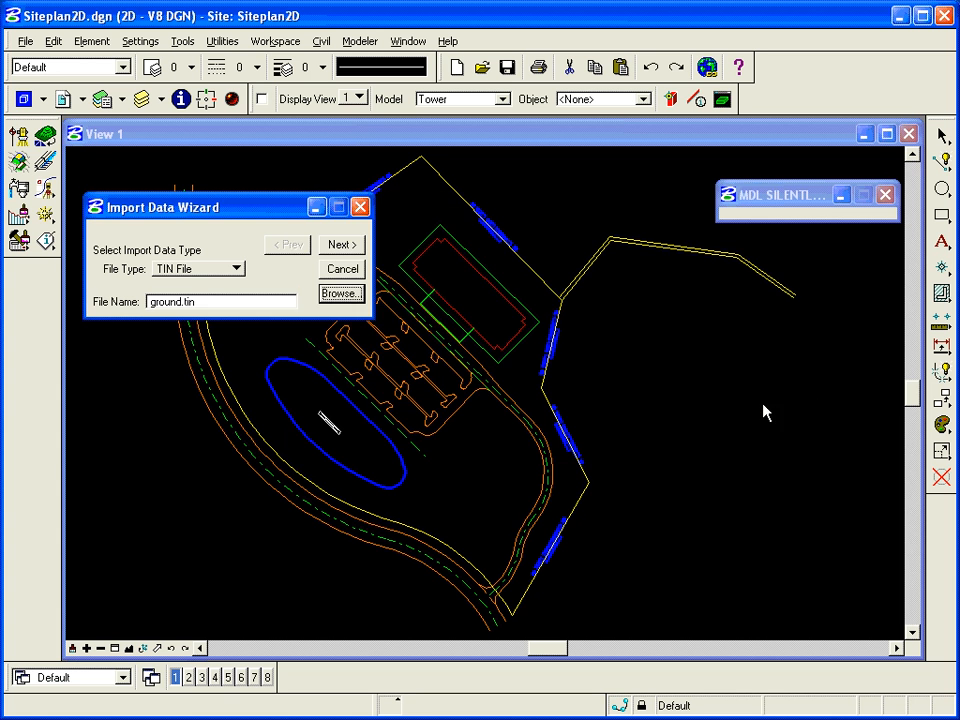
{"action": "left_click", "coordinate": [341, 250]}
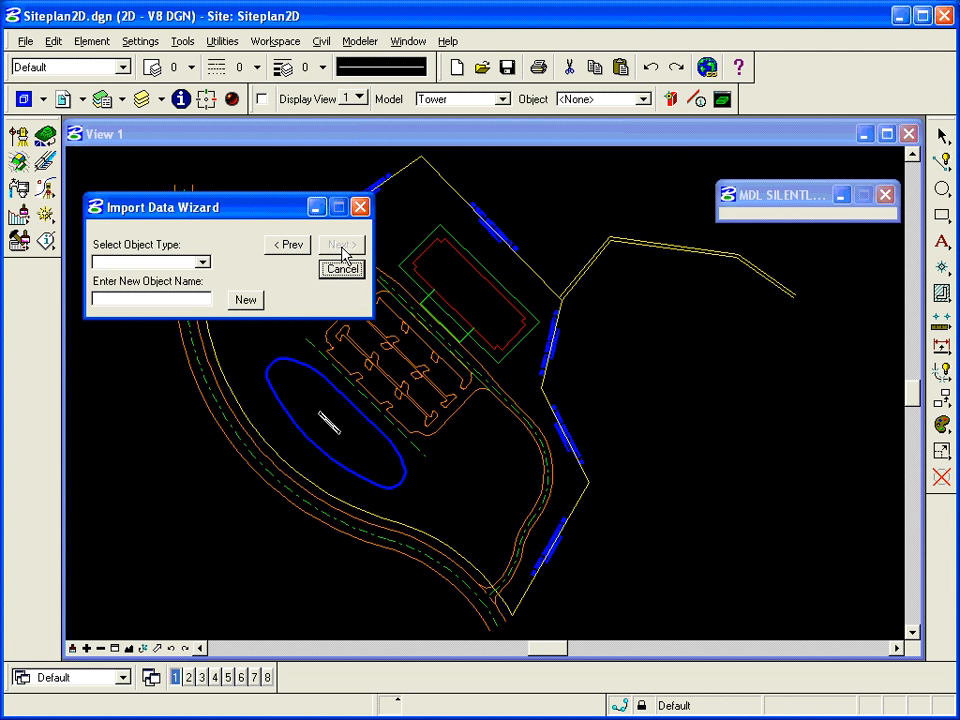
- Import the TIN as a Ground object and use it as the base object for the Tower model
{"action": "left_click", "coordinate": [202, 263]}
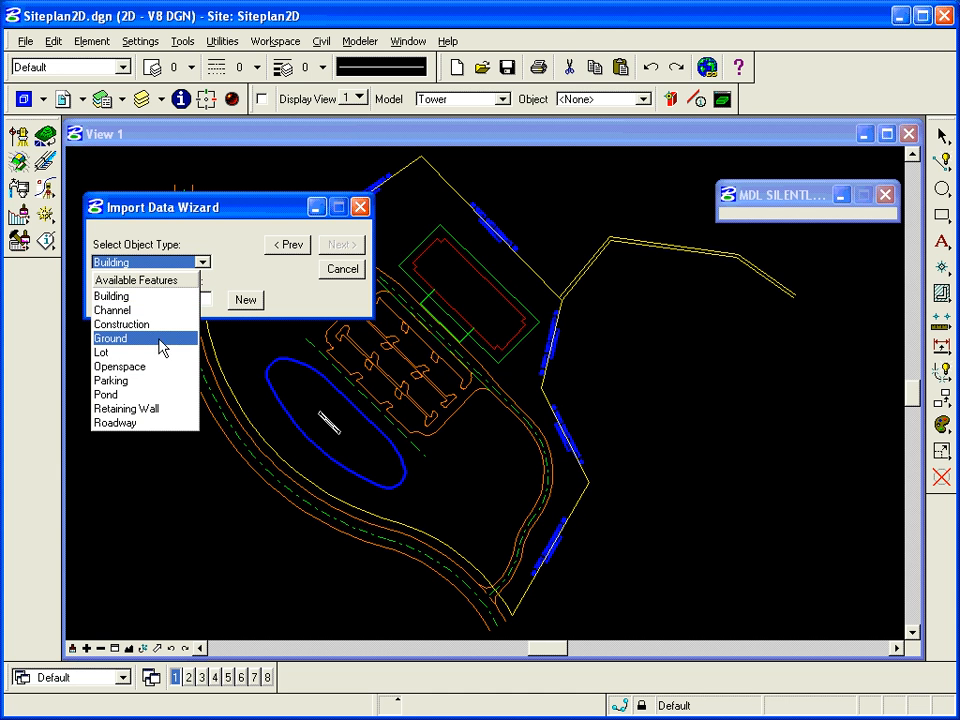
{"action": "left_click", "coordinate": [114, 340]}
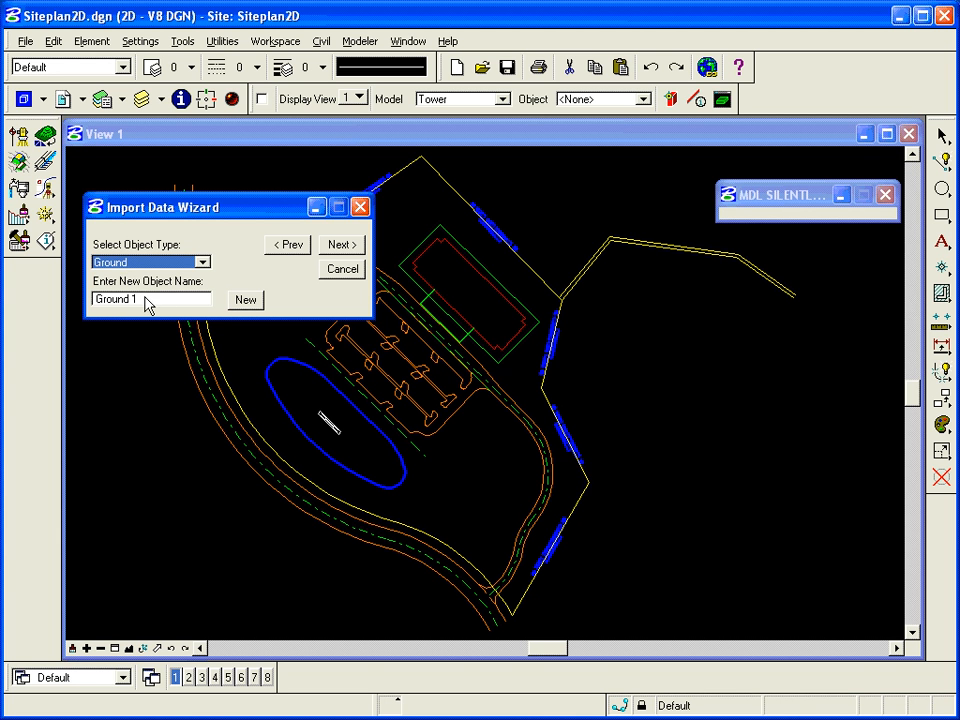
{"action": "left_click", "coordinate": [340, 245]}
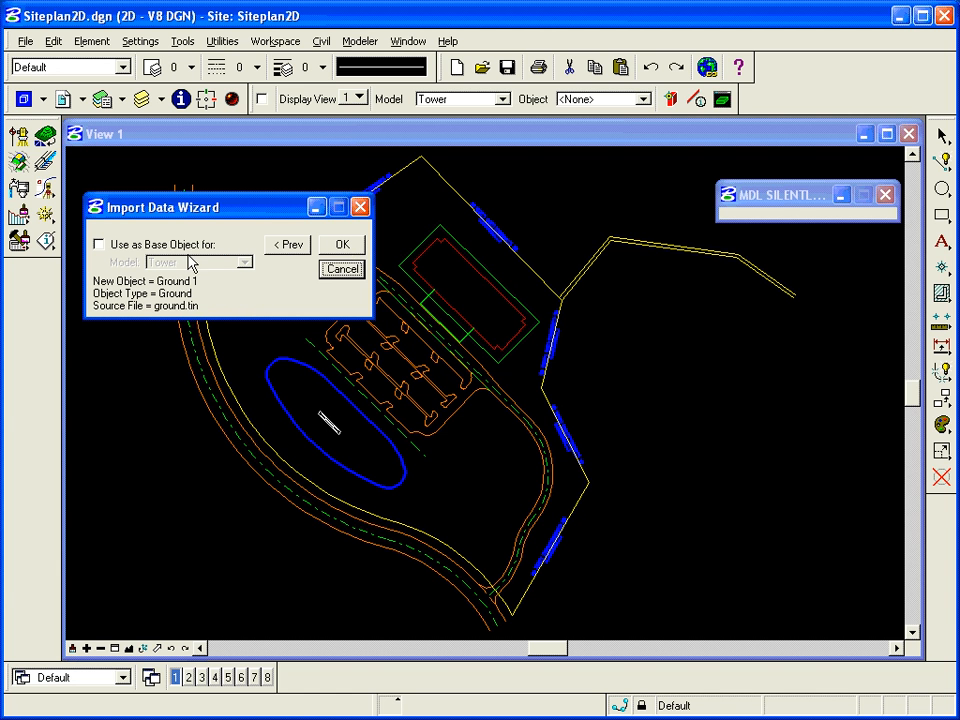
{"action": "left_click", "coordinate": [104, 247]}
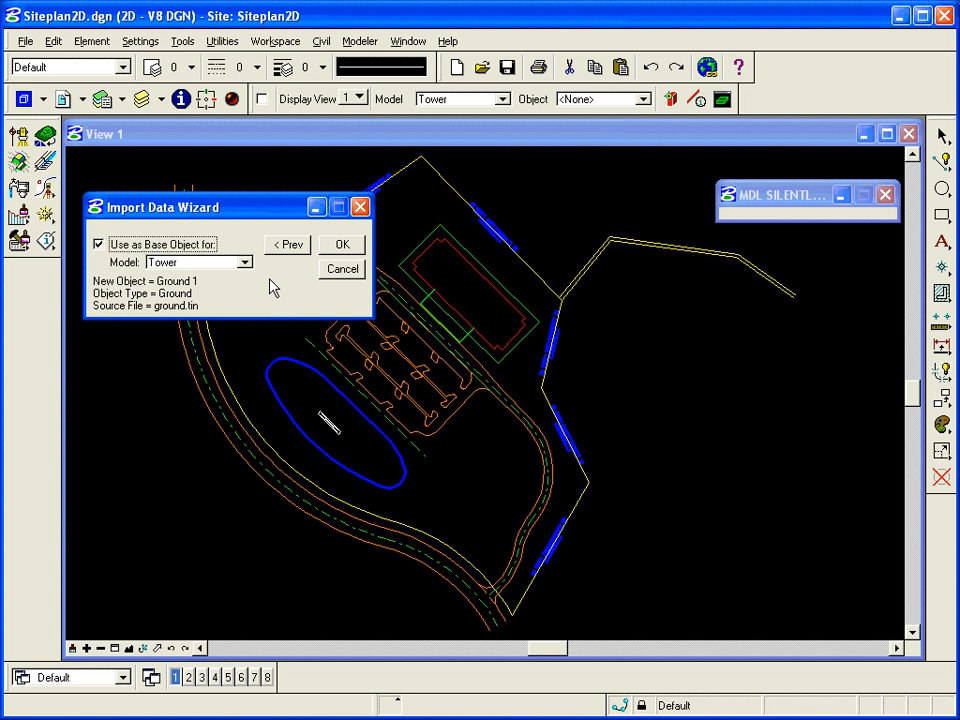
{"action": "left_click", "coordinate": [338, 247]}
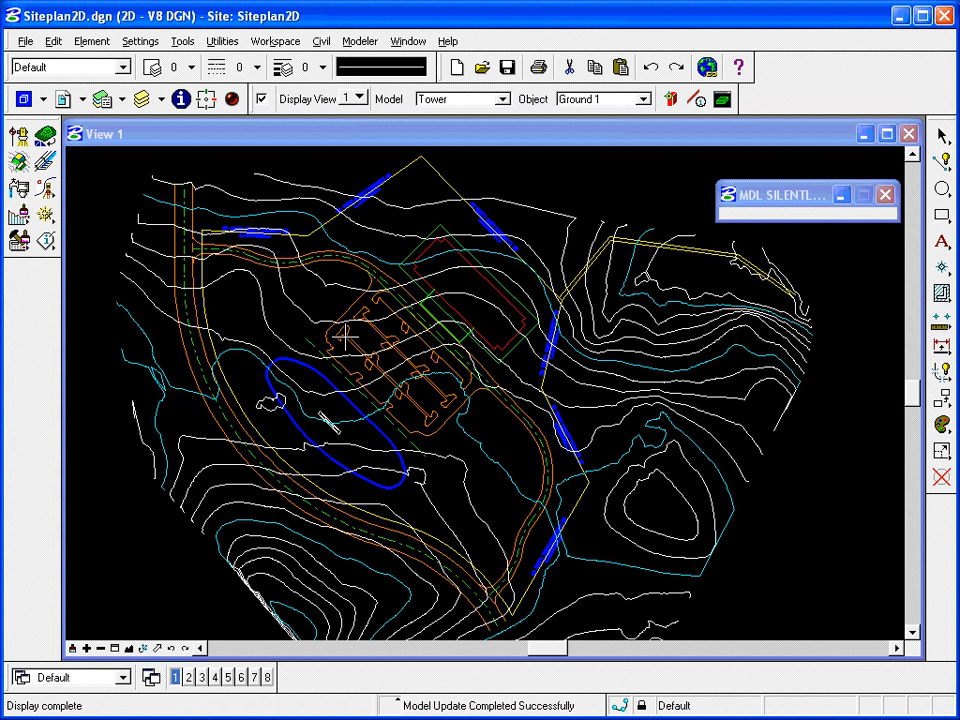
- Save the Site Modeler project
{"action": "left_click", "coordinate": [362, 43]}
{"action": "mouse_move", "coordinate": [365, 64]}
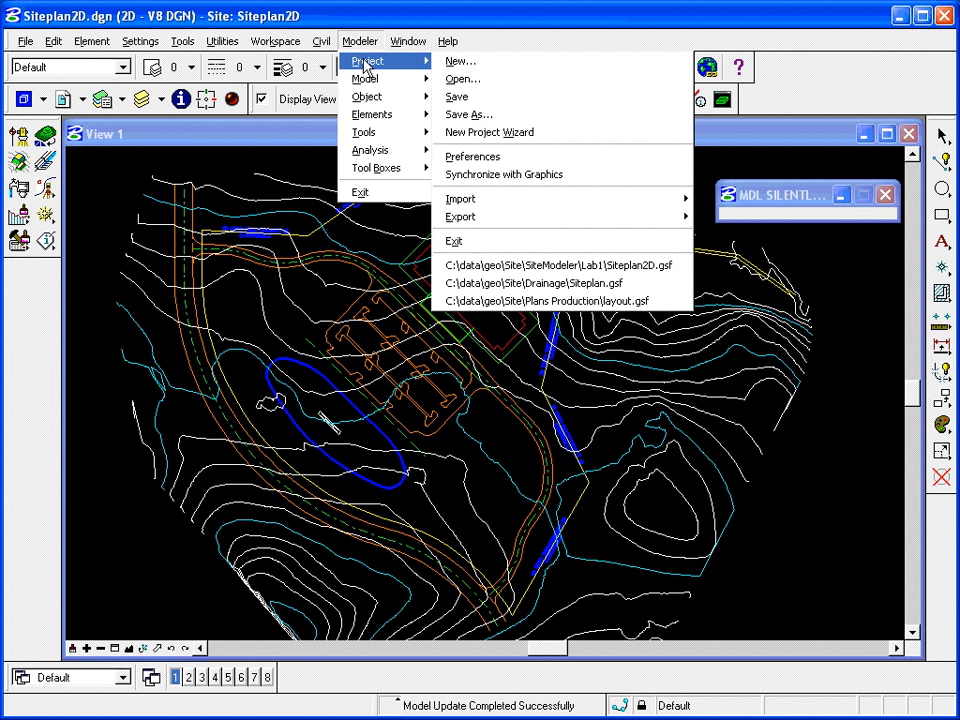
{"action": "left_click", "coordinate": [455, 96]}
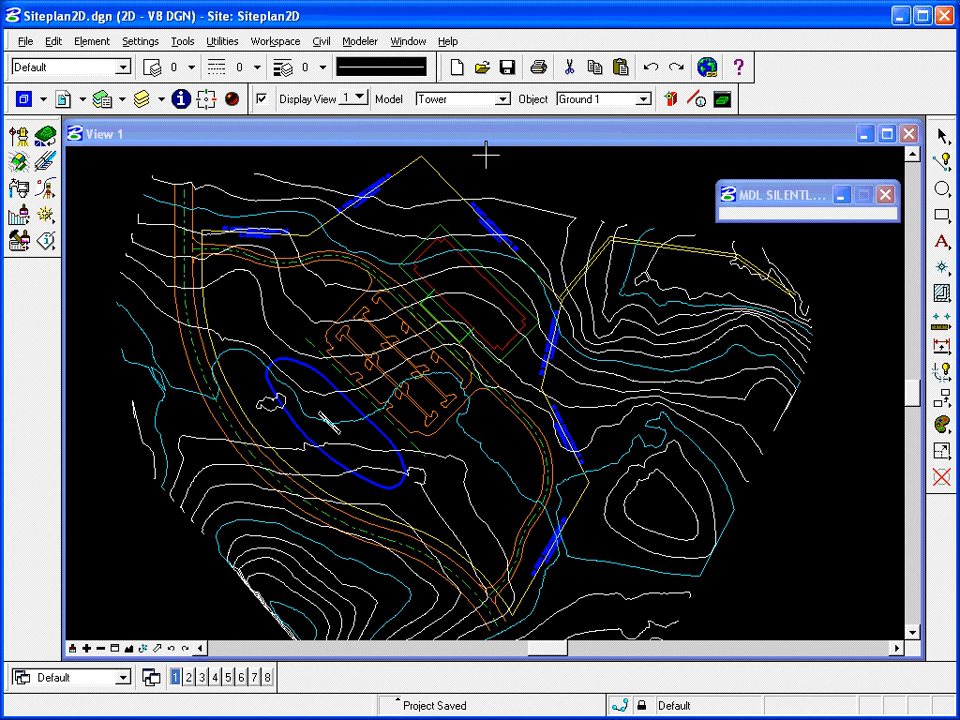